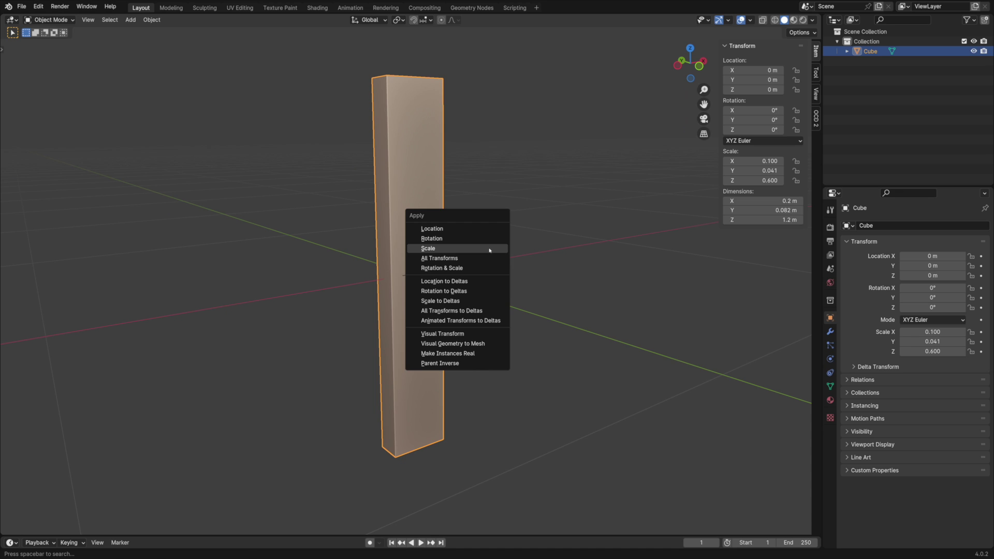
Step: Apply the cube's scale and generate One Click Damage on it
{"action": "left_click", "coordinate": [815, 118]}
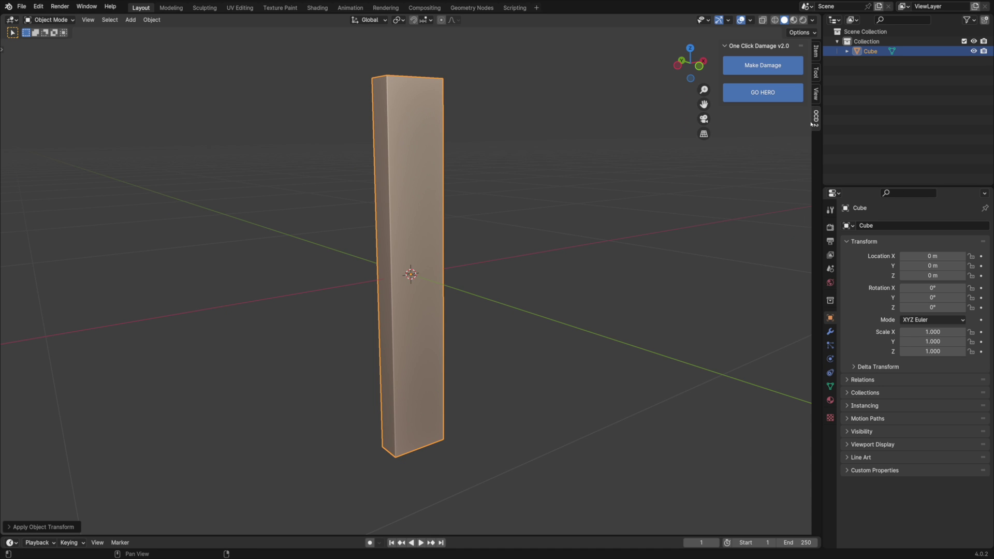
{"action": "left_click", "coordinate": [789, 69]}
{"action": "middle_click_drag", "start_coordinate": [622, 197], "coordinate": [648, 176]}
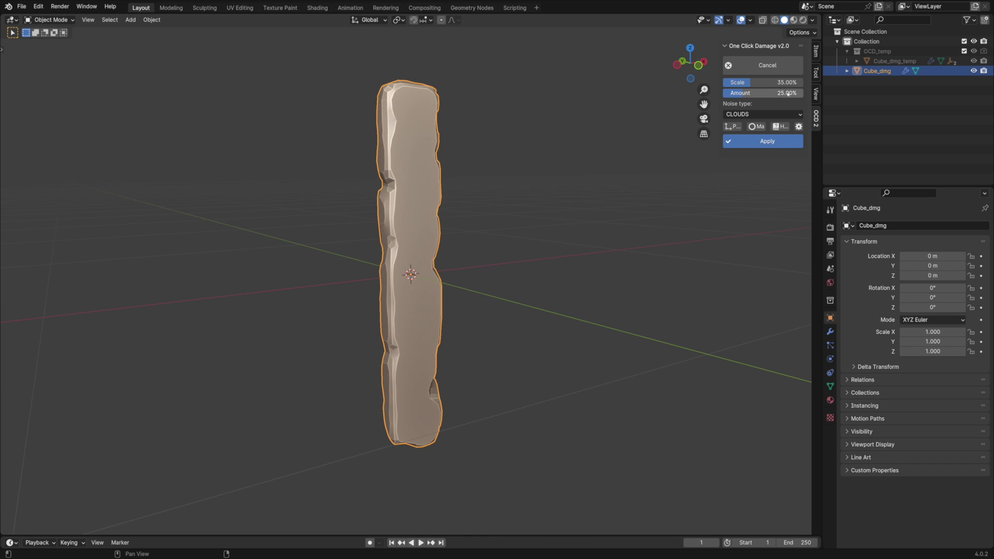
Step: Set the damage amount to 10% and apply the damage to the beam
{"action": "left_click", "coordinate": [785, 92]}
{"action": "type", "text": "10"}
{"action": "key", "text": "Return"}
{"action": "middle_click_drag", "start_coordinate": [518, 193], "coordinate": [486, 195]}
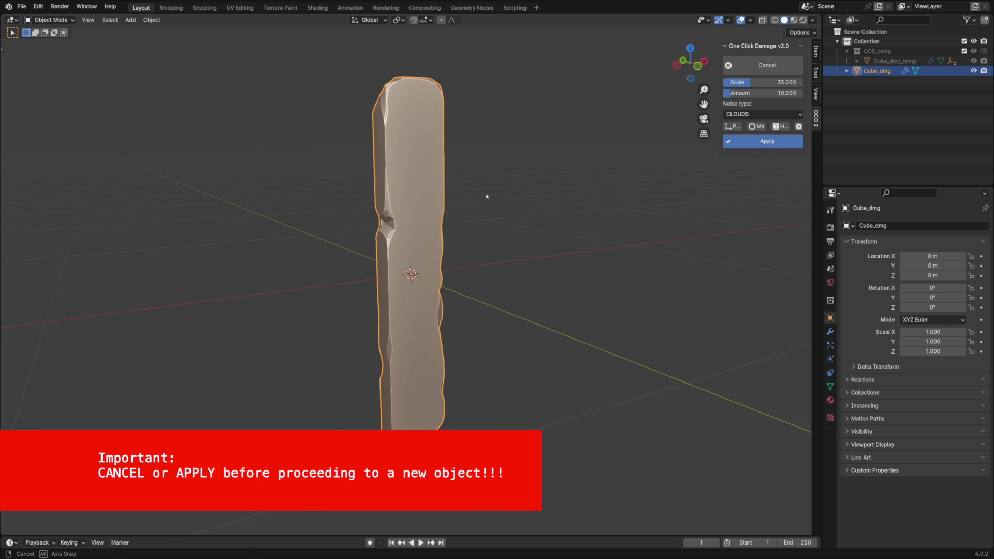
{"action": "left_click", "coordinate": [761, 141]}
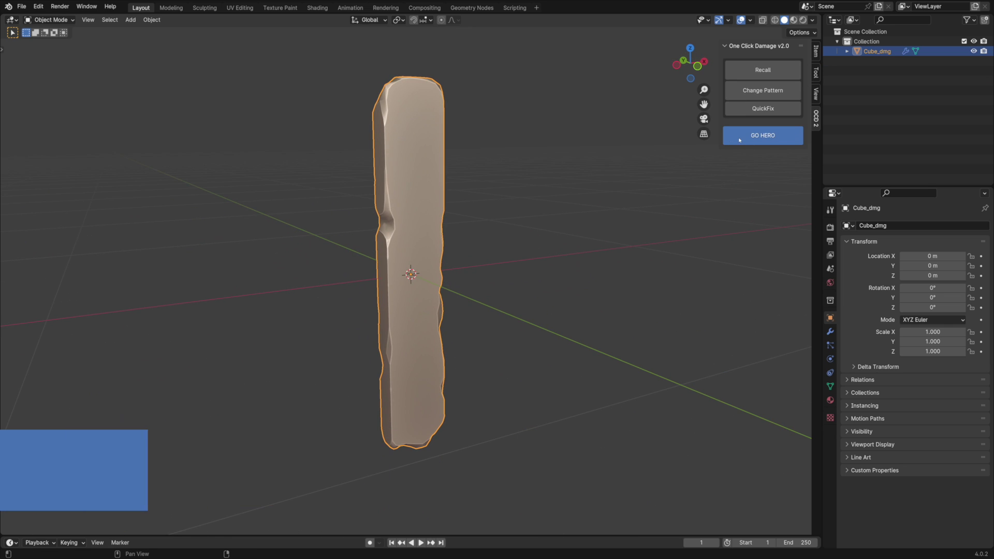
Step: Convert the damaged beam to a HERO setup and switch to the Geometry Nodes workspace
{"action": "left_click", "coordinate": [747, 137]}
{"action": "left_click", "coordinate": [473, 9]}
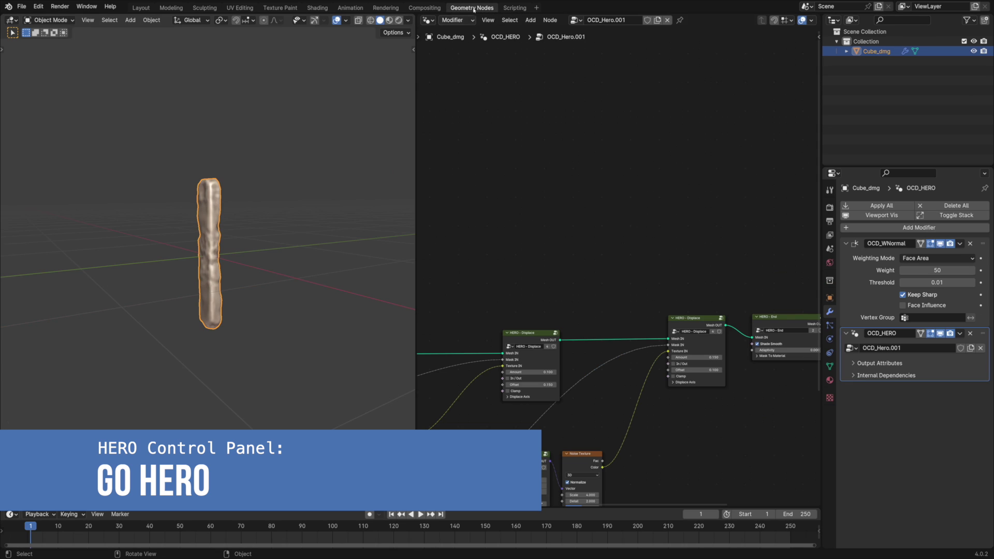
{"action": "middle_click_drag", "start_coordinate": [236, 249], "coordinate": [344, 253]}
{"action": "scroll", "coordinate": [241, 250], "scroll_direction": "up", "scroll_amount": 4}
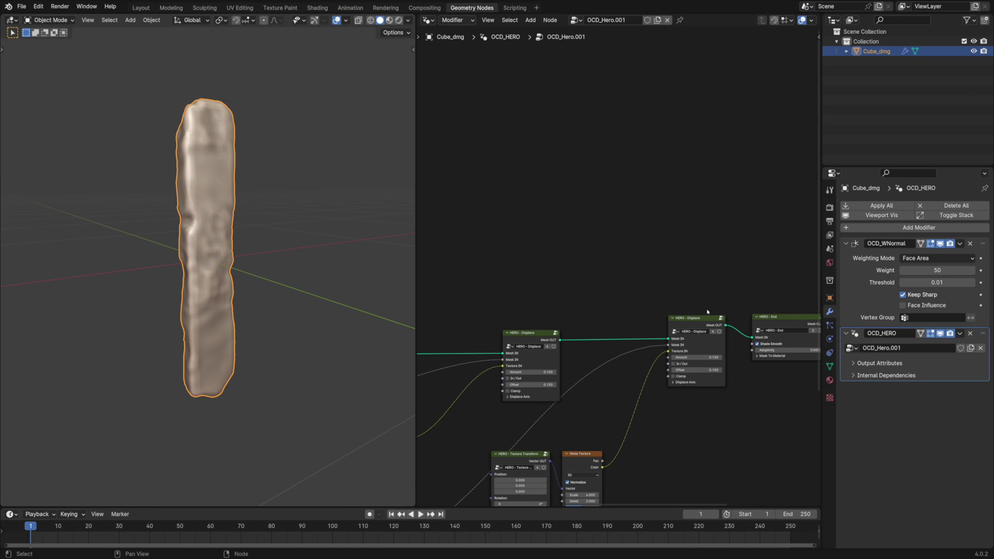
Step: Mute the last HERO - Displace node before the HERO - End node
{"action": "scroll", "coordinate": [696, 310], "scroll_direction": "down", "scroll_amount": 1}
{"action": "middle_click_drag", "start_coordinate": [667, 302], "coordinate": [656, 231]}
{"action": "scroll", "coordinate": [650, 233], "scroll_direction": "up", "scroll_amount": 1}
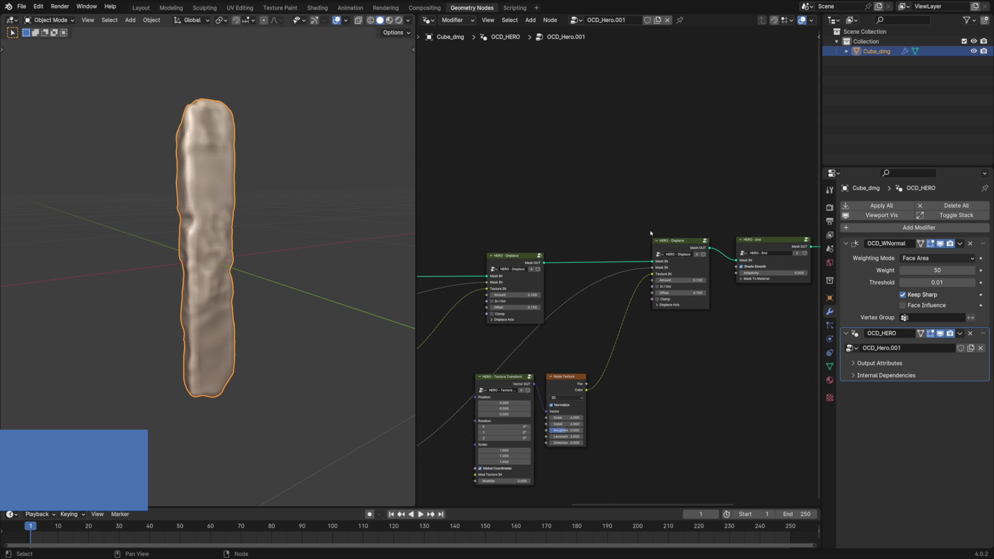
{"action": "scroll", "coordinate": [622, 264], "scroll_direction": "up", "scroll_amount": 1}
{"action": "left_click", "coordinate": [700, 236]}
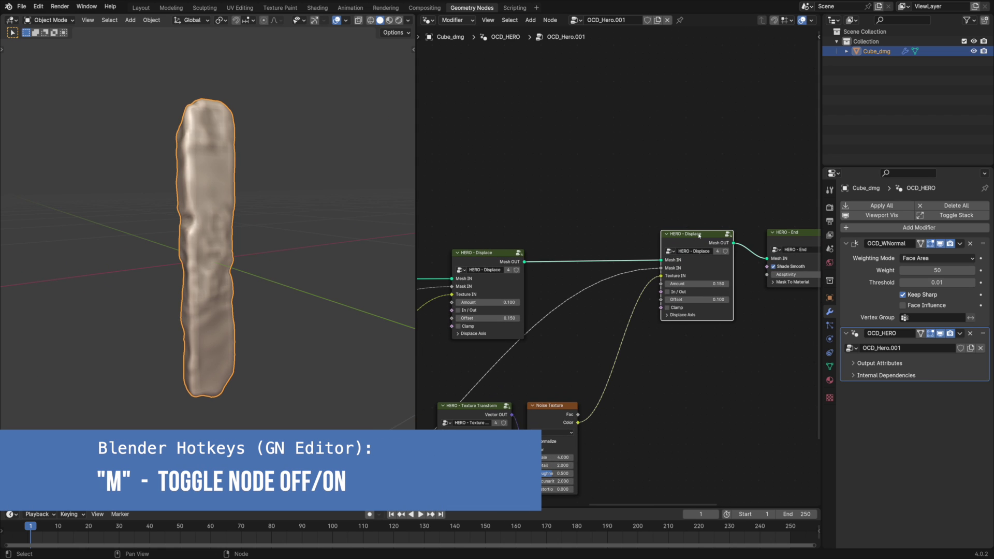
{"action": "key", "text": "m"}
Step: Set the voxel size of the HERO - Start node to 0.05
{"action": "middle_click_drag", "start_coordinate": [471, 227], "coordinate": [715, 186]}
{"action": "middle_click_drag", "start_coordinate": [571, 210], "coordinate": [690, 201]}
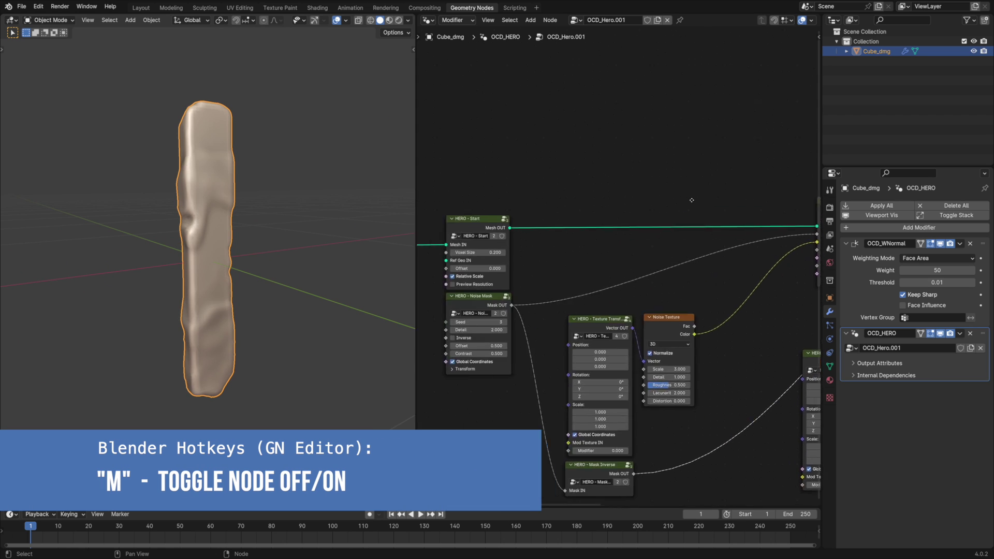
{"action": "scroll", "coordinate": [690, 200], "scroll_direction": "left", "scroll_amount": 4}
{"action": "scroll", "coordinate": [622, 259], "scroll_direction": "up", "scroll_amount": 2}
{"action": "left_click", "coordinate": [589, 223]}
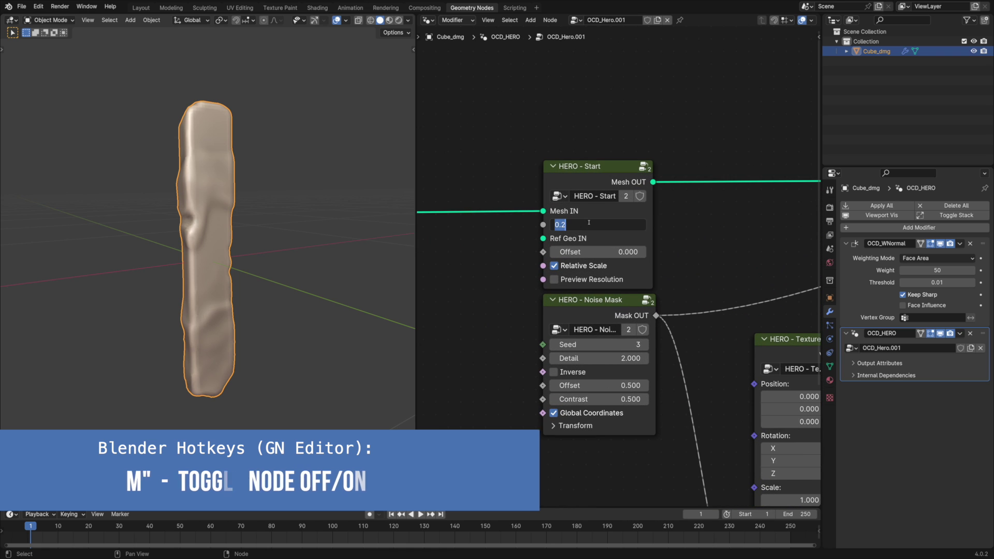
{"action": "type", "text": "0.05"}
{"action": "key", "text": "Return"}
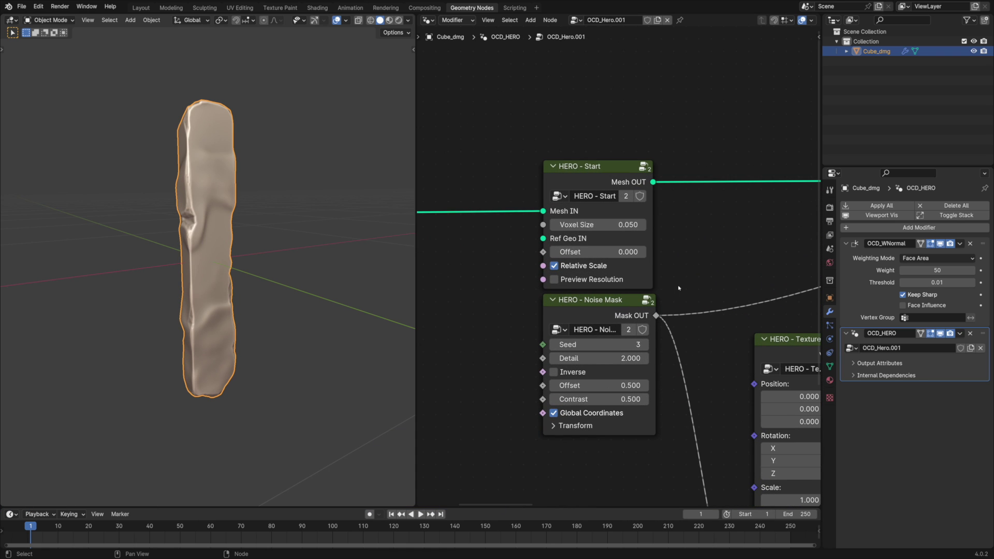
Step: Delete the HERO - Noise Mask and HERO - Mask Inverse nodes
{"action": "scroll", "coordinate": [679, 289], "scroll_direction": "down", "scroll_amount": 1}
{"action": "left_click", "coordinate": [625, 302]}
{"action": "key", "text": "x"}
{"action": "middle_click_drag", "start_coordinate": [725, 302], "coordinate": [686, 285]}
{"action": "scroll", "coordinate": [686, 285], "scroll_direction": "down", "scroll_amount": 5}
{"action": "scroll", "coordinate": [686, 286], "scroll_direction": "right", "scroll_amount": 4}
{"action": "left_click", "coordinate": [608, 366]}
{"action": "key", "text": "x"}
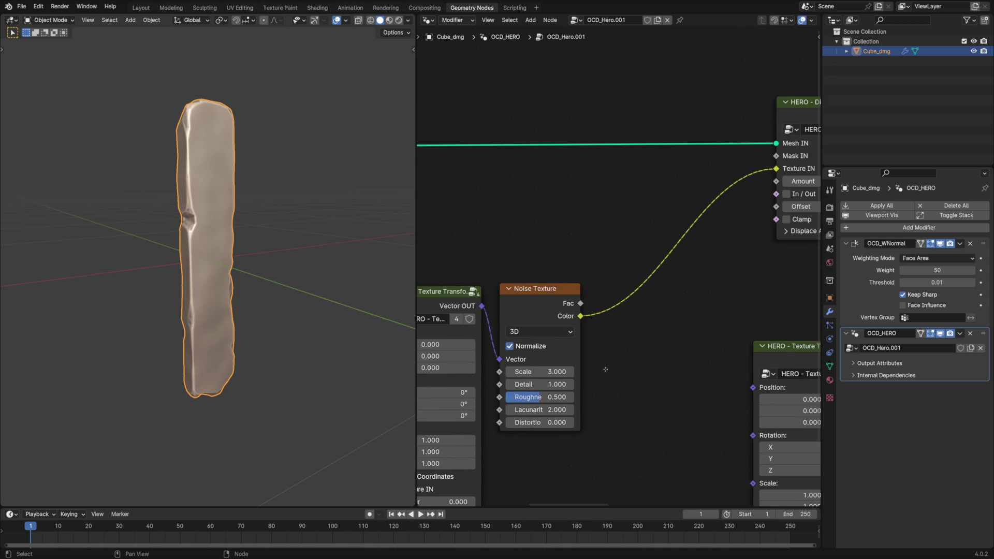
Step: Set the offset of the first HERO - Displace node to 0
{"action": "left_click", "coordinate": [596, 236]}
{"action": "key", "text": "Return"}
{"action": "middle_click_drag", "start_coordinate": [505, 320], "coordinate": [543, 319]}
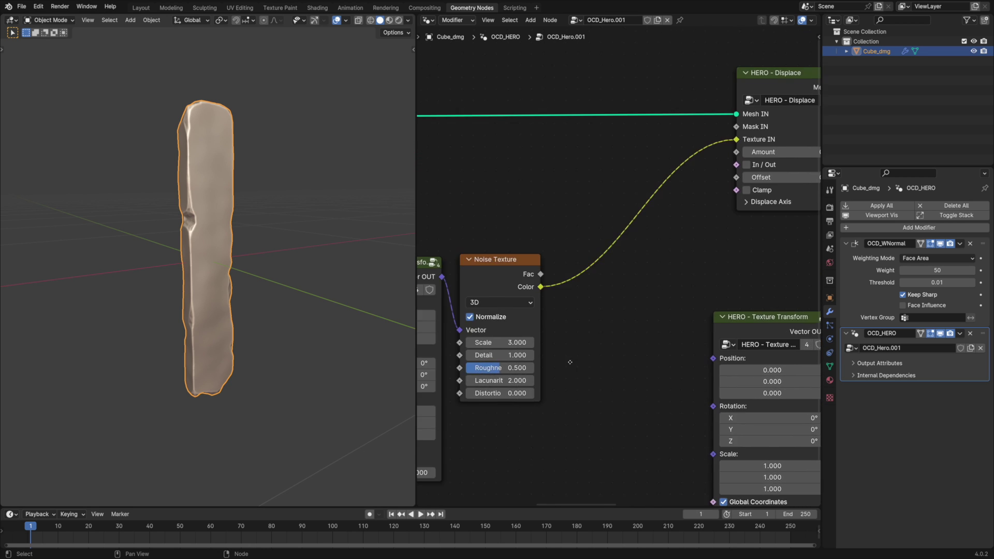
Step: Set the first Noise Texture's scale to 8 and the X and Y scale of its Texture Transform to 2
{"action": "middle_click_drag", "start_coordinate": [571, 362], "coordinate": [774, 264]}
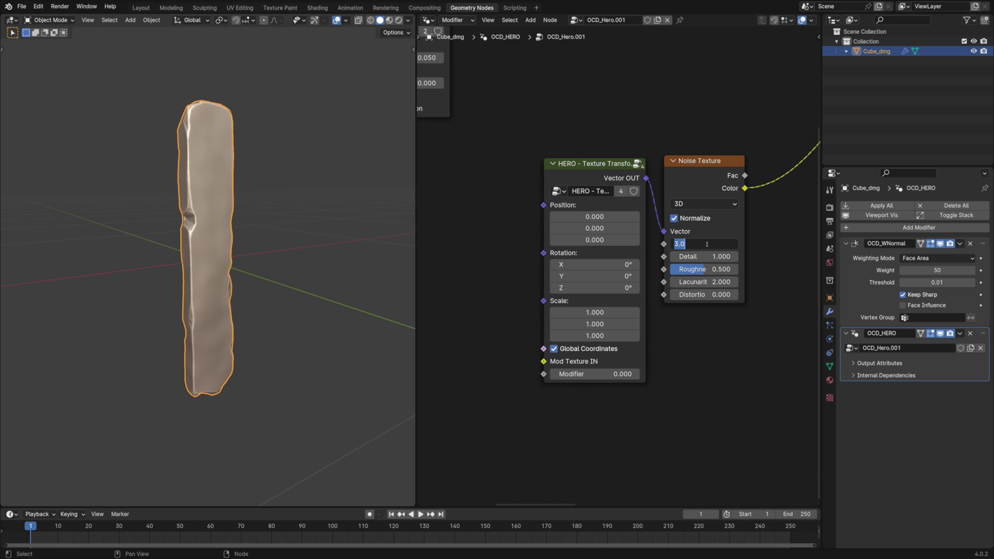
{"action": "key", "text": "Return"}
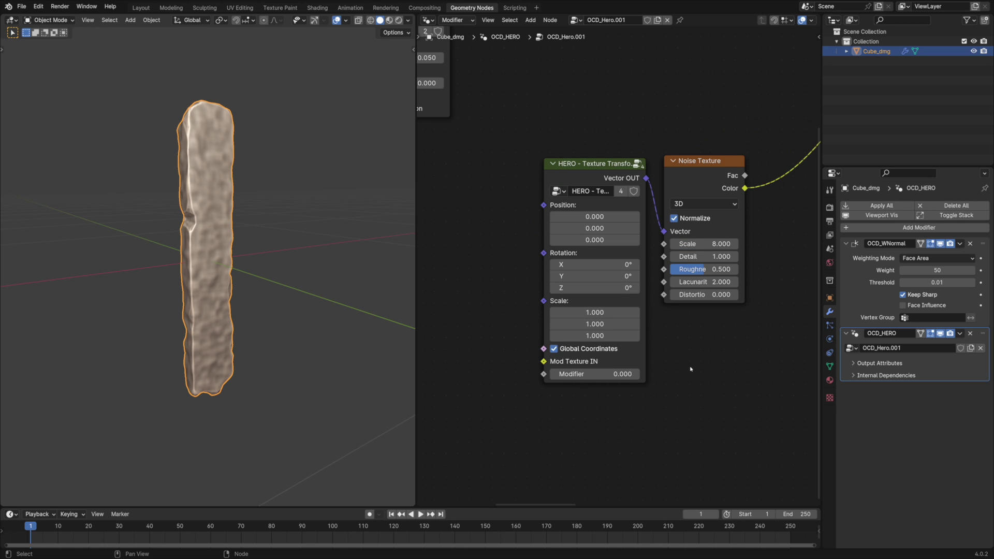
{"action": "left_click_drag", "start_coordinate": [594, 313], "coordinate": [595, 324]}
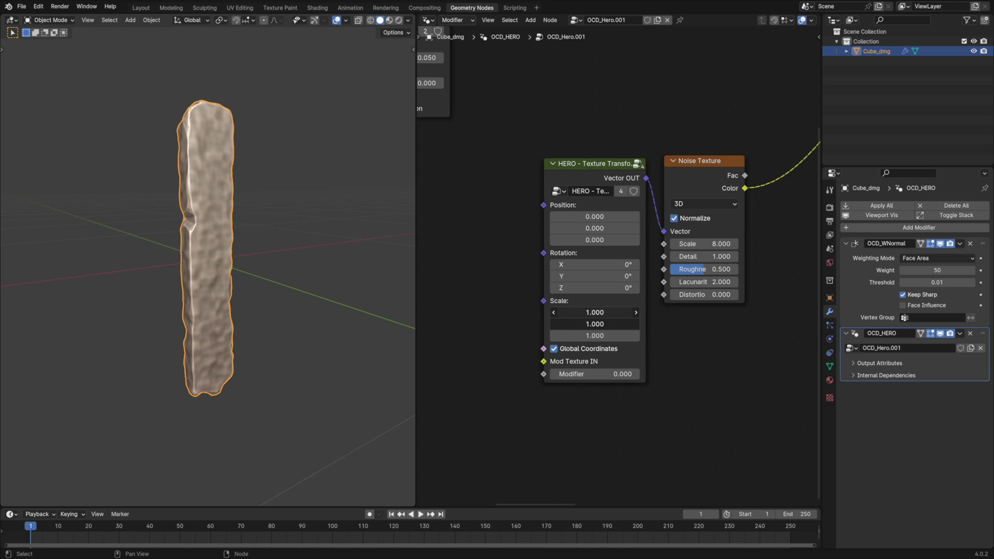
{"action": "type", "text": "2"}
{"action": "key", "text": "Return"}
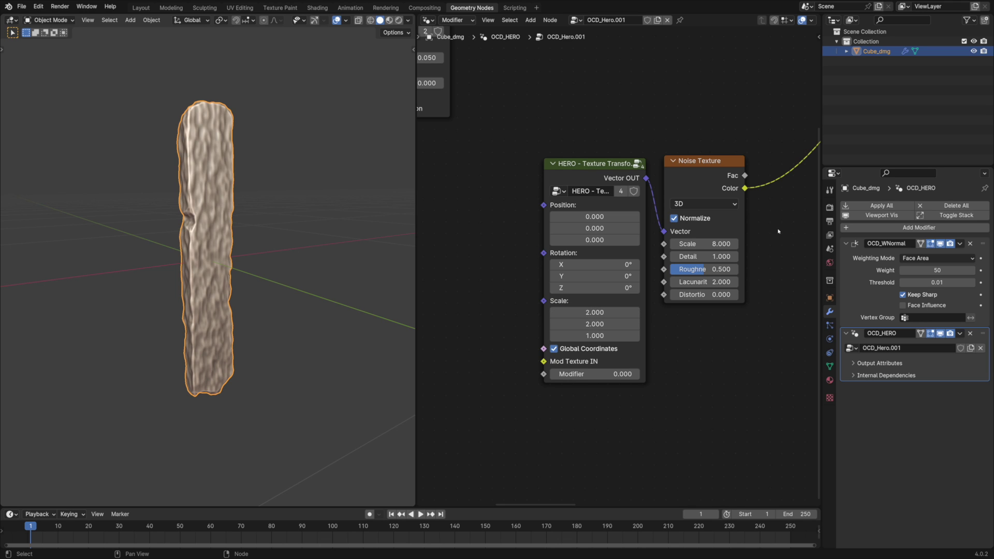
Step: Enable In / Out and Clamp on the first HERO - Displace node
{"action": "middle_click_drag", "start_coordinate": [775, 228], "coordinate": [518, 366]}
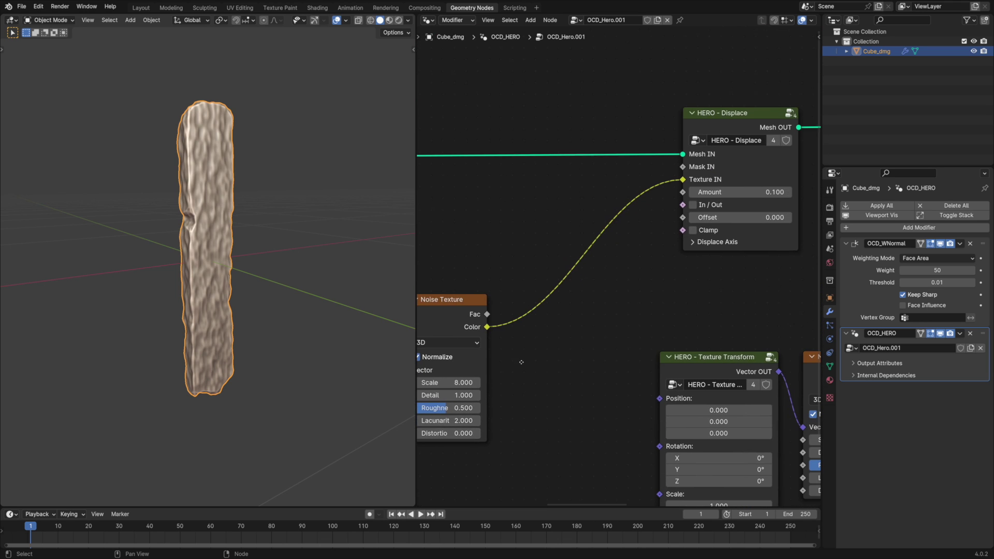
{"action": "left_click", "coordinate": [693, 206]}
{"action": "left_click", "coordinate": [693, 231]}
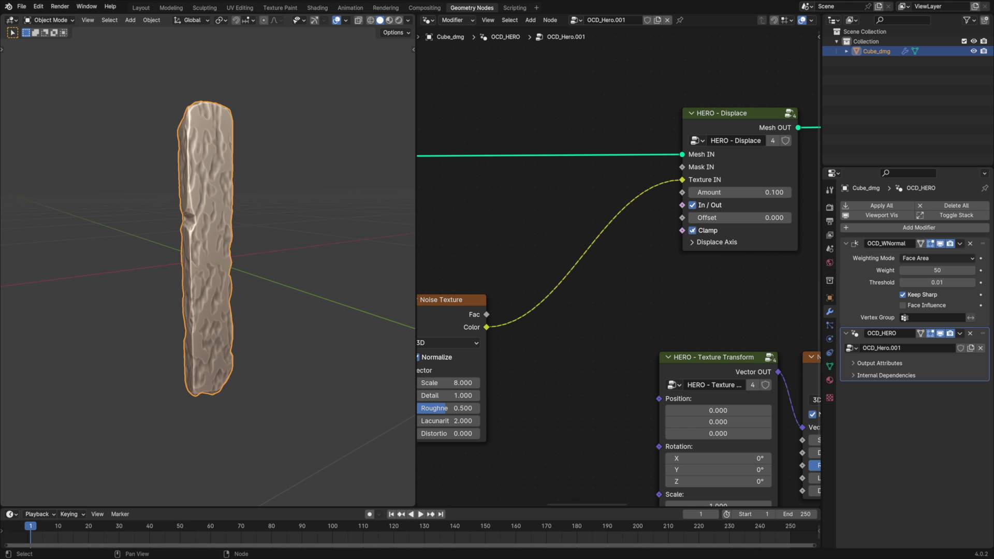
Step: Stretch the first noise along the beam by setting its Texture Transform's Z scale to 0.16
{"action": "scroll", "coordinate": [513, 379], "scroll_direction": "down", "scroll_amount": 5}
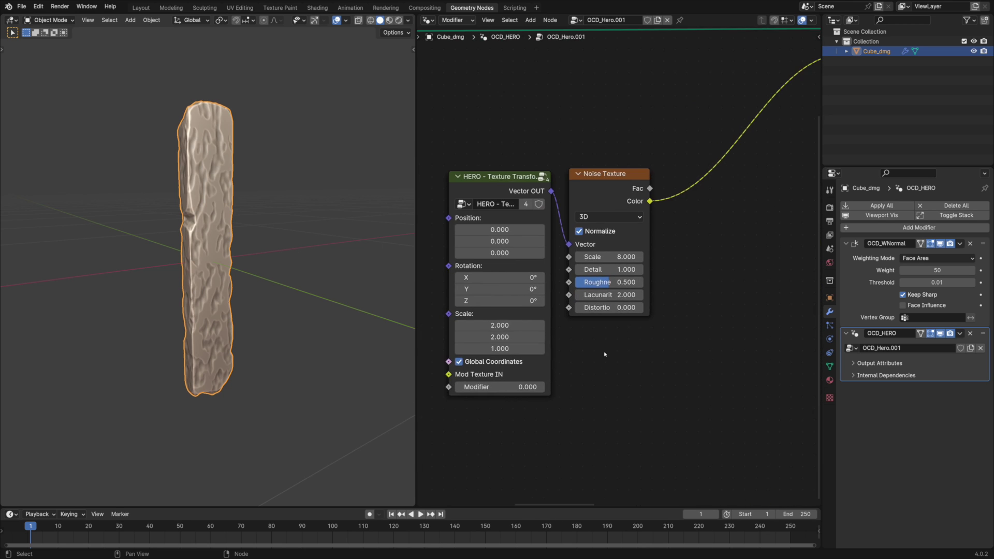
{"action": "scroll", "coordinate": [627, 329], "scroll_direction": "up", "scroll_amount": 1}
{"action": "middle_click_drag", "start_coordinate": [621, 330], "coordinate": [703, 331]}
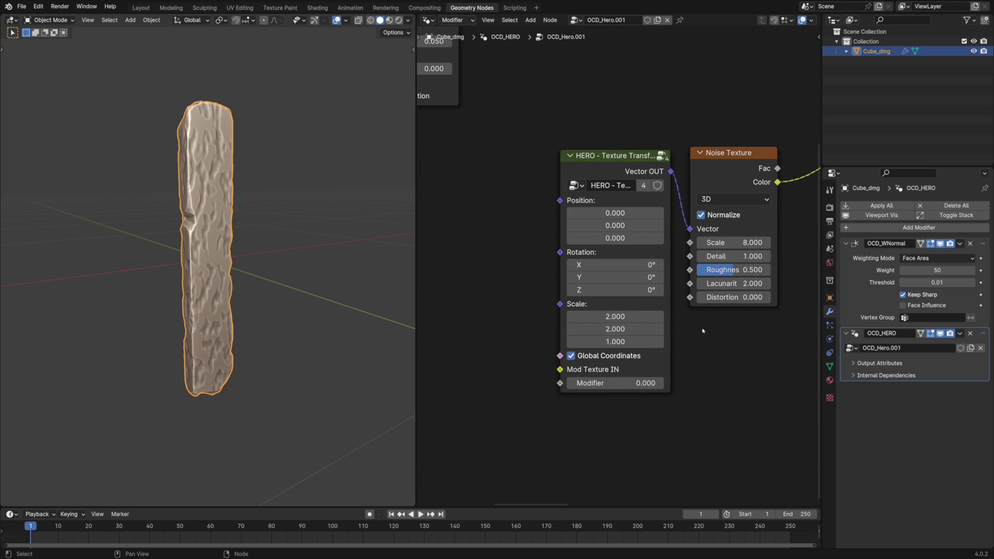
{"action": "mouse_move", "coordinate": [631, 342]}
{"action": "left_mouse_down", "text": "shift"}
{"action": "mouse_move", "coordinate": [611, 342]}
{"action": "mouse_move", "coordinate": [626, 341]}
{"action": "left_mouse_up", "text": "shift"}
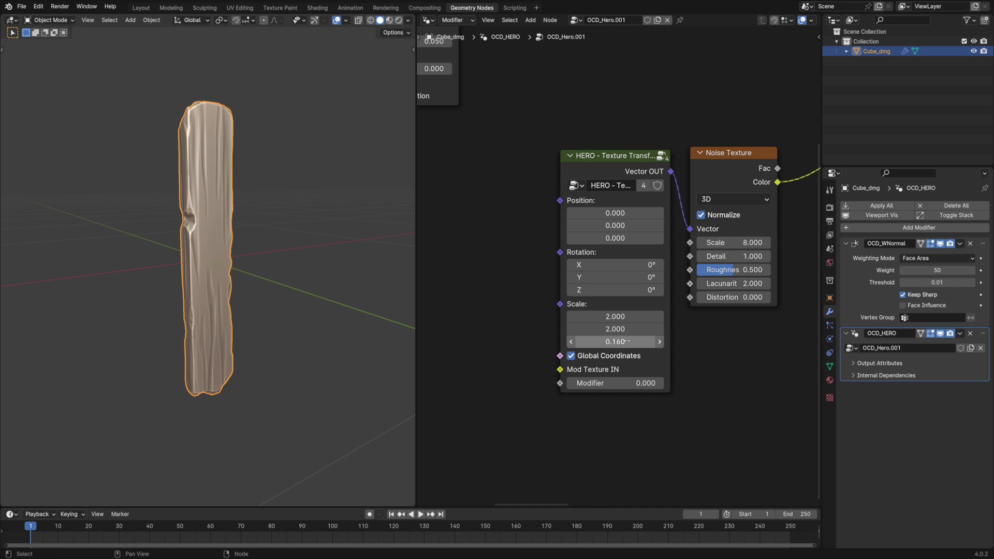
Step: Add a second Noise Texture node in front of the first HERO - Texture Transform node
{"action": "scroll", "coordinate": [627, 342], "scroll_direction": "left", "scroll_amount": 4, "text": "ctrl"}
{"action": "key", "text": "shift+a"}
{"action": "mouse_move", "coordinate": [506, 408]}
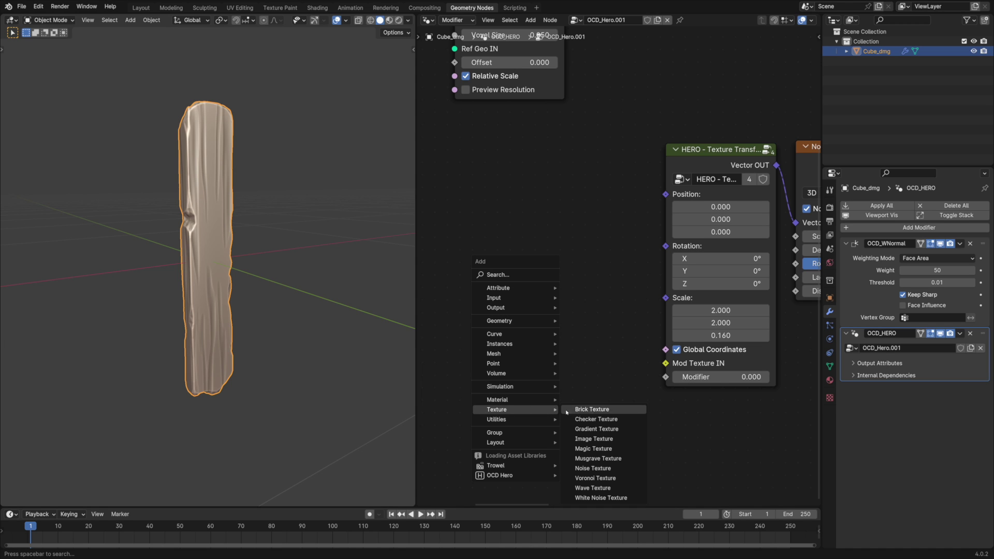
{"action": "left_click", "coordinate": [592, 468]}
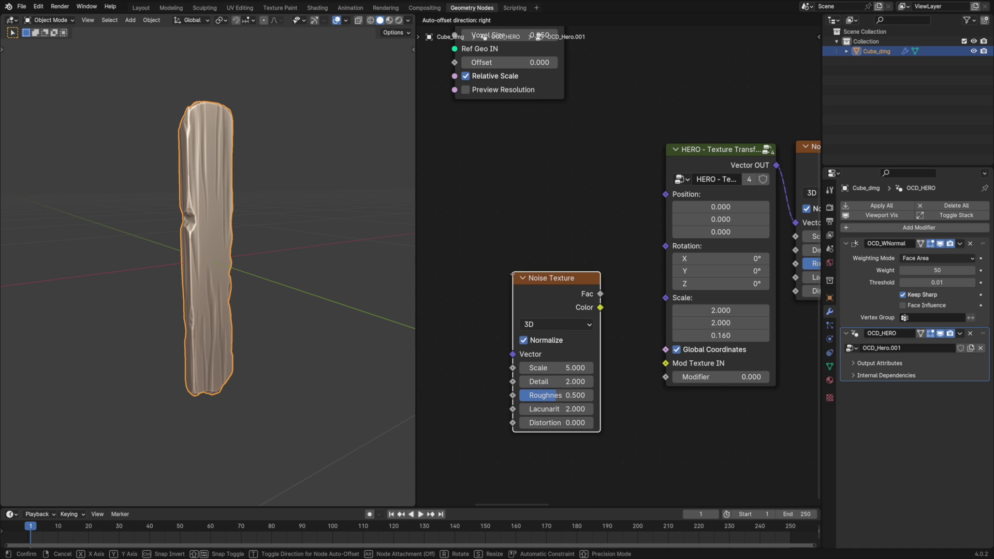
{"action": "left_click", "coordinate": [525, 306]}
{"action": "middle_click_drag", "start_coordinate": [525, 305], "coordinate": [620, 284]}
Step: Add a HERO - Texture Transform feeding the new Noise Texture's Vector, and link that noise's Color to the first Texture Transform's Mod Texture IN
{"action": "left_click", "coordinate": [525, 249]}
{"action": "key", "text": "shift+a"}
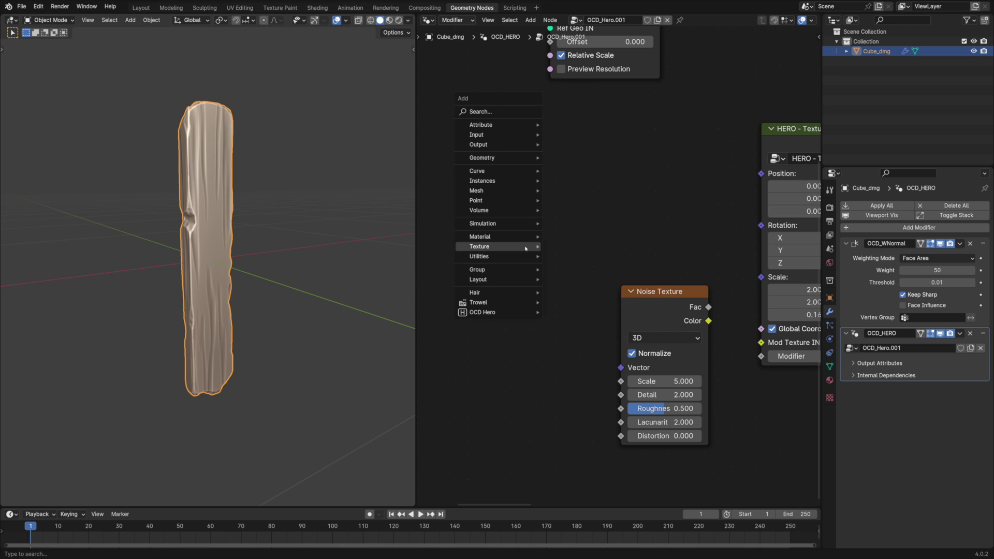
{"action": "mouse_move", "coordinate": [528, 312]}
{"action": "mouse_move", "coordinate": [569, 331]}
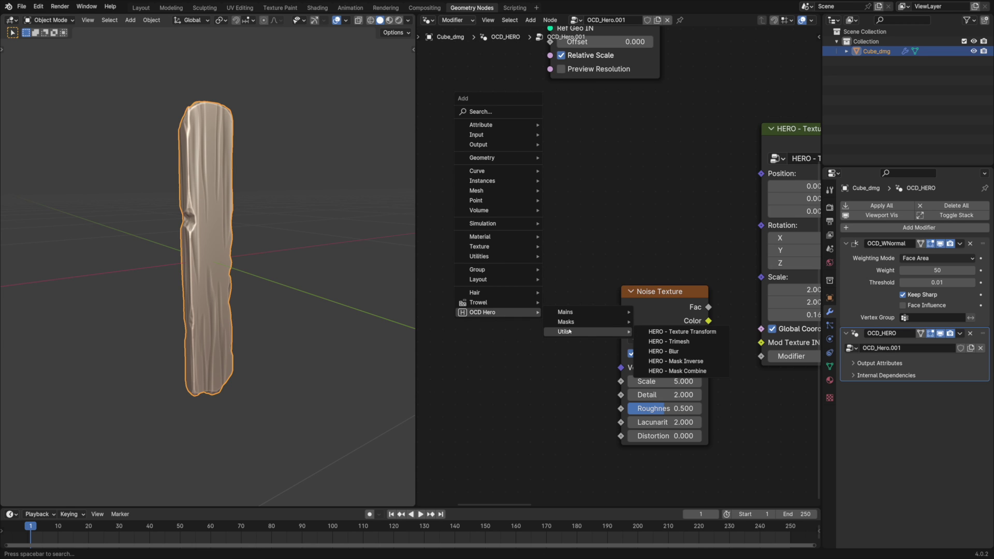
{"action": "left_click", "coordinate": [679, 332]}
{"action": "left_click", "coordinate": [552, 245]}
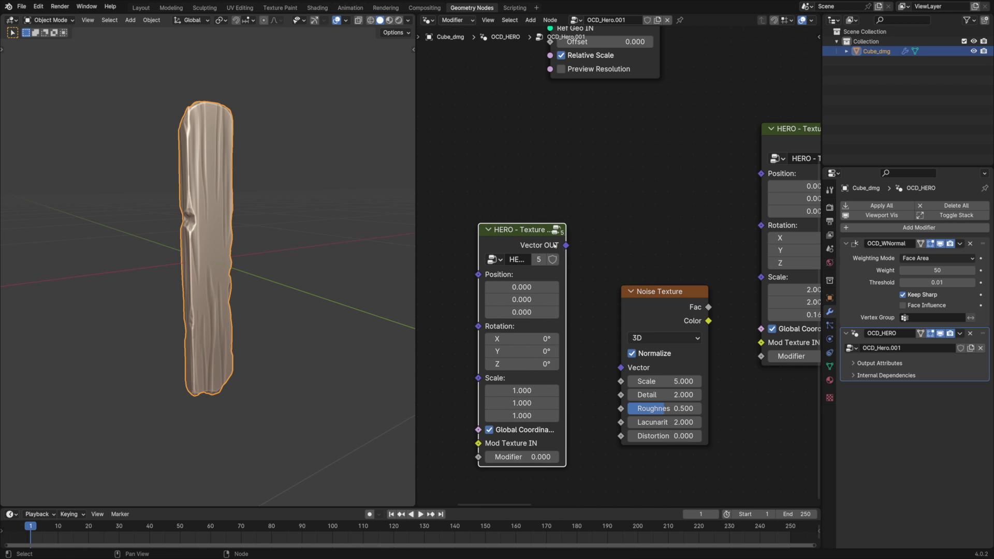
{"action": "left_click_drag", "start_coordinate": [709, 321], "coordinate": [756, 344]}
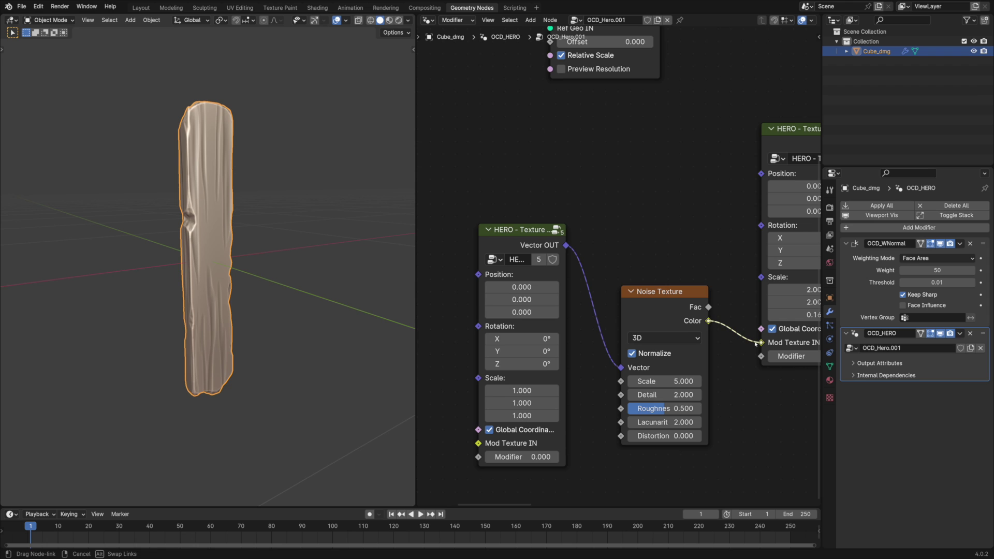
Step: Raise the Modifier of the first Texture Transform so the added noise distorts the grain
{"action": "middle_click_drag", "start_coordinate": [744, 374], "coordinate": [624, 368]}
{"action": "scroll", "coordinate": [623, 367], "scroll_direction": "up", "scroll_amount": 1}
{"action": "middle_click_drag", "start_coordinate": [362, 311], "coordinate": [363, 267], "text": "ctrl"}
{"action": "left_click_drag", "start_coordinate": [661, 354], "coordinate": [682, 354]}
Step: Set the X and Y scale of the newly added Texture Transform node to 2
{"action": "middle_click_drag", "start_coordinate": [595, 399], "coordinate": [686, 382]}
{"action": "middle_click_drag", "start_coordinate": [550, 381], "coordinate": [594, 374]}
{"action": "left_click_drag", "start_coordinate": [519, 367], "coordinate": [519, 380]}
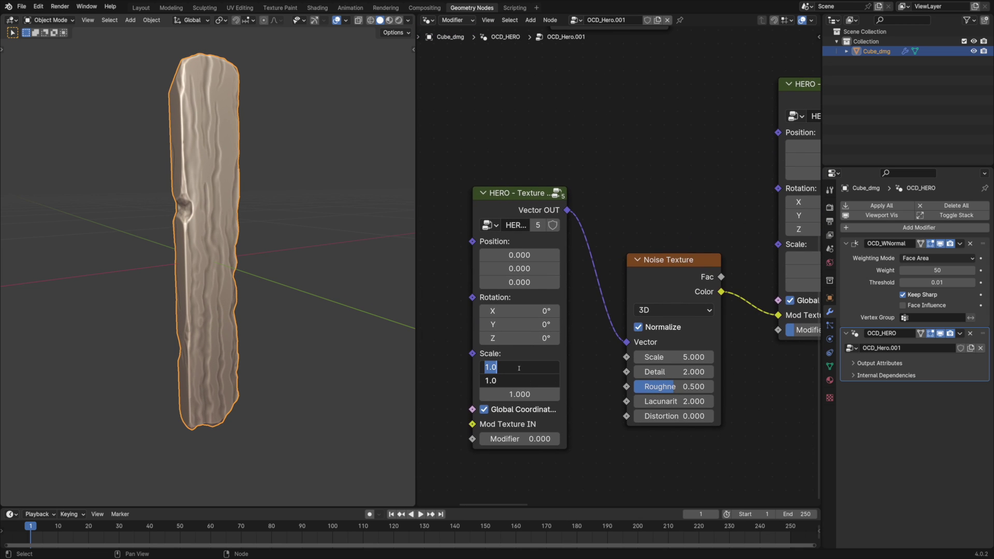
{"action": "type", "text": "2"}
{"action": "key", "text": "Return"}
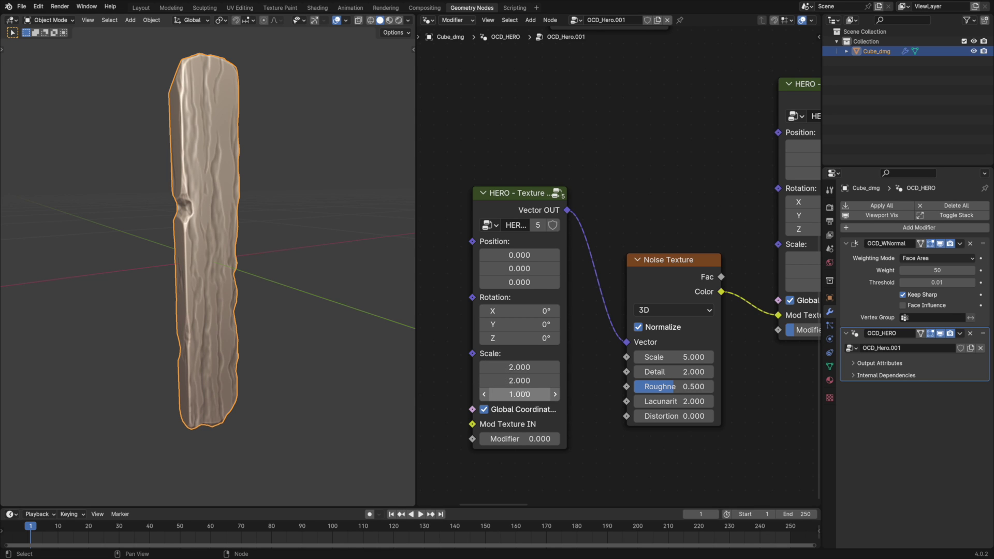
Step: Lower the added Texture Transform's Z scale and set the first Texture Transform's Modifier to about 0.396
{"action": "left_click_drag", "start_coordinate": [522, 394], "coordinate": [468, 395]}
{"action": "mouse_move", "coordinate": [264, 280]}
{"action": "middle_mouse_down"}
{"action": "mouse_move", "coordinate": [203, 275]}
{"action": "mouse_move", "coordinate": [252, 279]}
{"action": "middle_mouse_up"}
{"action": "middle_click_drag", "start_coordinate": [776, 362], "coordinate": [611, 380]}
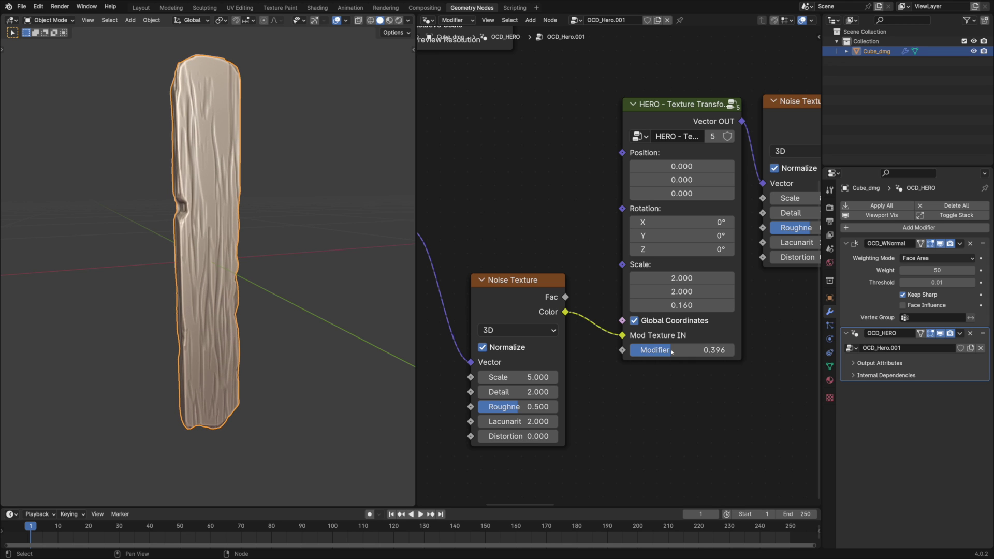
Step: Mute the first HERO - Displace node that produces the large wood grain
{"action": "mouse_move", "coordinate": [269, 333]}
{"action": "middle_mouse_down"}
{"action": "mouse_move", "coordinate": [413, 332]}
{"action": "mouse_move", "coordinate": [31, 337]}
{"action": "mouse_move", "coordinate": [328, 337]}
{"action": "mouse_move", "coordinate": [293, 339]}
{"action": "middle_mouse_up"}
{"action": "scroll", "coordinate": [768, 326], "scroll_direction": "down", "scroll_amount": 4}
{"action": "middle_click_drag", "start_coordinate": [767, 319], "coordinate": [540, 402]}
{"action": "middle_click_drag", "start_coordinate": [738, 246], "coordinate": [559, 251]}
{"action": "middle_click_drag", "start_coordinate": [712, 235], "coordinate": [644, 252]}
{"action": "key", "text": "m"}
Step: Unmute the last HERO - Displace node and set its offset to 0
{"action": "left_click", "coordinate": [730, 73]}
{"action": "key", "text": "m"}
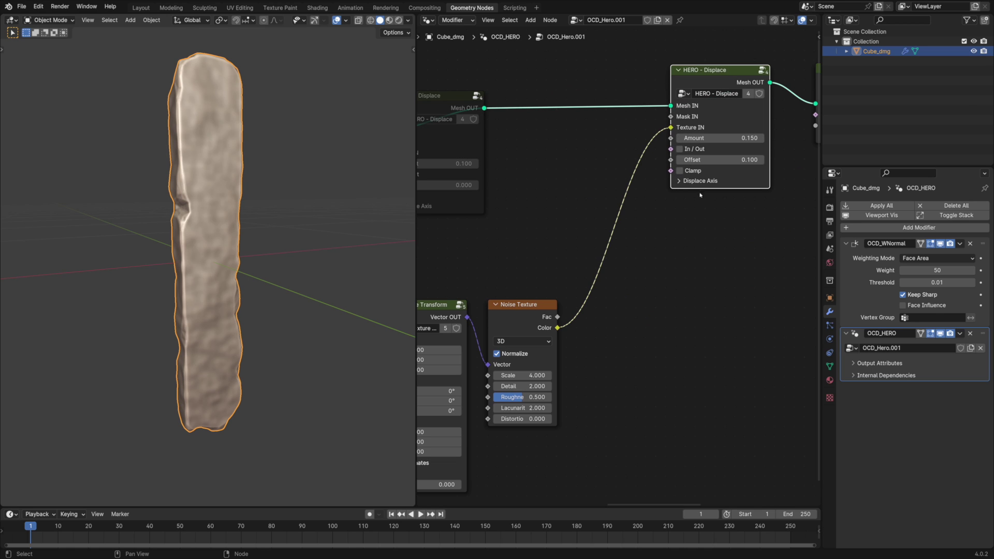
{"action": "type", "text": "0"}
{"action": "key", "text": "Return"}
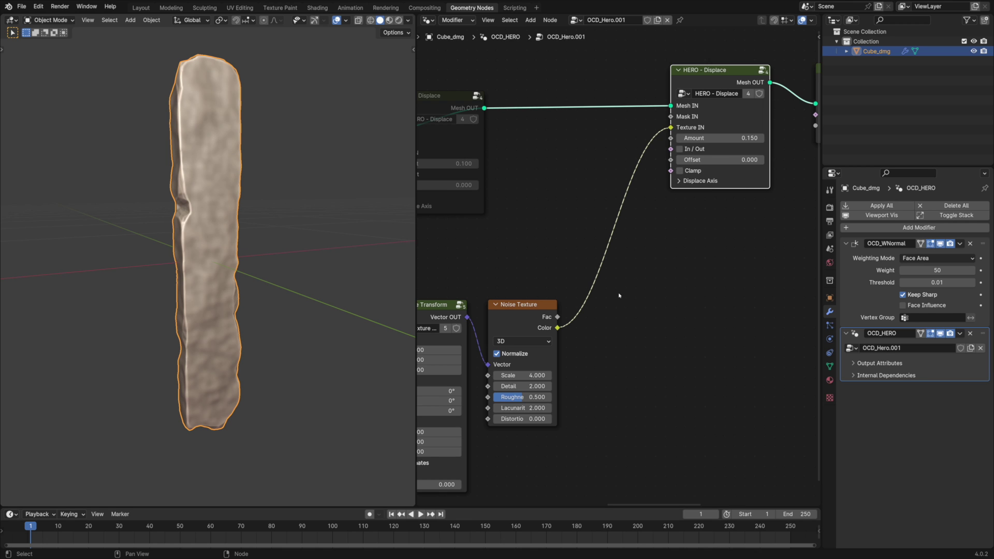
Step: Set the scale of the Noise Texture feeding the last HERO - Displace node to 8
{"action": "middle_click_drag", "start_coordinate": [619, 296], "coordinate": [676, 277]}
{"action": "type", "text": "8"}
{"action": "key", "text": "Return"}
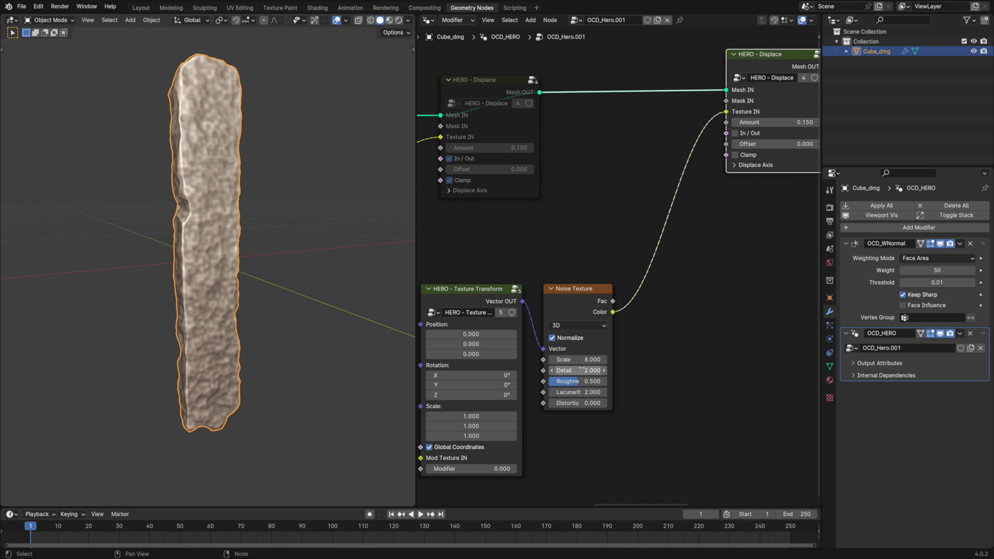
Step: Set the last Noise Texture's scale to 12 and the X and Y scale of its Texture Transform to 4
{"action": "middle_click_drag", "start_coordinate": [665, 373], "coordinate": [721, 336]}
{"action": "left_click", "coordinate": [634, 322]}
{"action": "type", "text": "12"}
{"action": "key", "text": "Return"}
{"action": "left_click_drag", "start_coordinate": [535, 379], "coordinate": [535, 388]}
{"action": "type", "text": "4"}
{"action": "key", "text": "Return"}
Step: Enable Clamp and In / Out on the last HERO - Displace node
{"action": "middle_click_drag", "start_coordinate": [776, 188], "coordinate": [626, 269]}
{"action": "left_click", "coordinate": [641, 198]}
{"action": "left_click", "coordinate": [640, 177]}
Step: Lower the Z scale of the last Texture Transform to stretch the fine noise along the beam
{"action": "middle_click_drag", "start_coordinate": [565, 385], "coordinate": [751, 264]}
{"action": "scroll", "coordinate": [689, 301], "scroll_direction": "up", "scroll_amount": 1}
{"action": "scroll", "coordinate": [588, 349], "scroll_direction": "up", "scroll_amount": 1}
{"action": "left_click_drag", "start_coordinate": [583, 377], "coordinate": [538, 377]}
Step: Insert a Color Ramp between the last Noise Texture and HERO - Displace, tightening its contrast with the white stop at about 0.74
{"action": "middle_click_drag", "start_coordinate": [804, 246], "coordinate": [646, 297]}
{"action": "key", "text": "shift+a"}
{"action": "type", "text": "color ramp"}
{"action": "key", "text": "Return"}
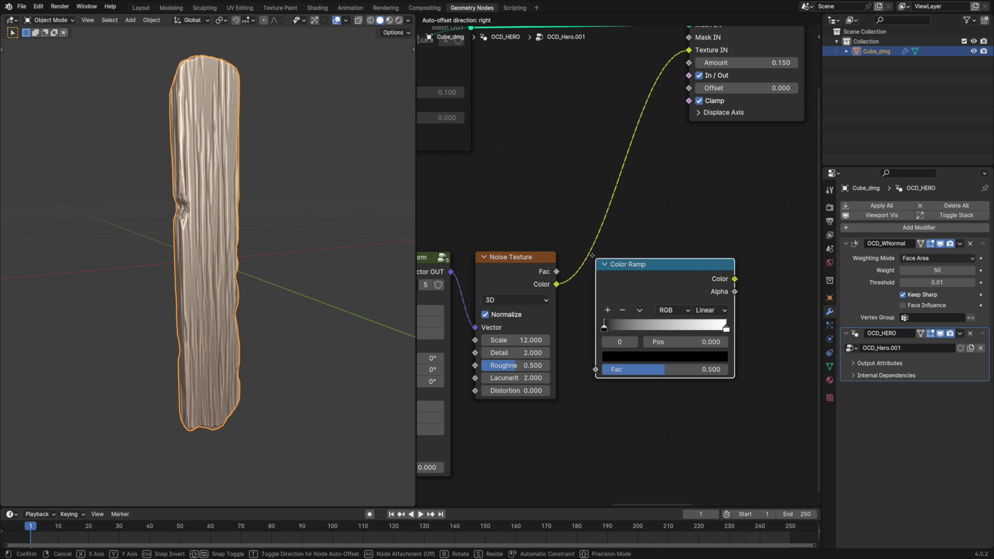
{"action": "left_click", "coordinate": [601, 244]}
{"action": "left_click_drag", "start_coordinate": [645, 252], "coordinate": [628, 261]}
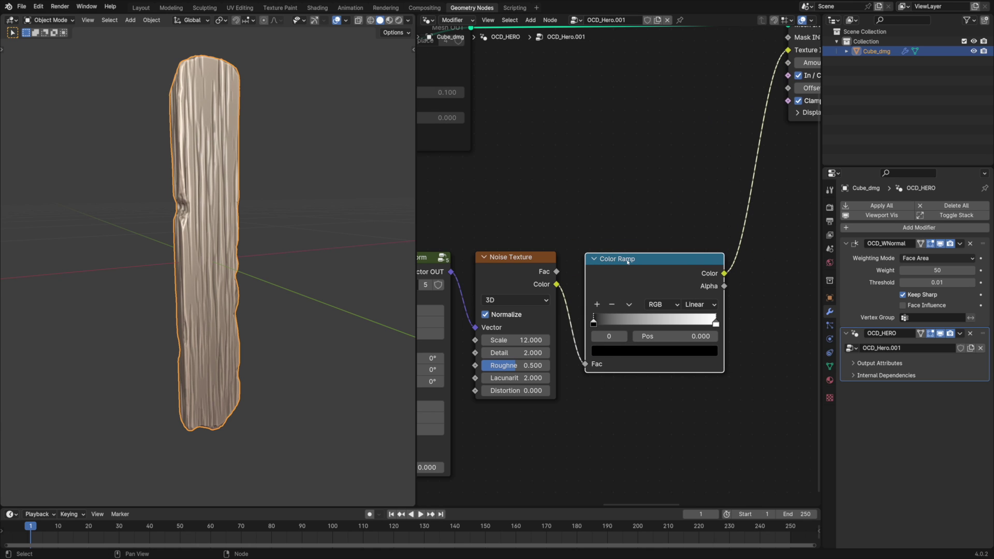
{"action": "left_click_drag", "start_coordinate": [594, 322], "coordinate": [638, 322]}
{"action": "left_click_drag", "start_coordinate": [716, 324], "coordinate": [684, 323]}
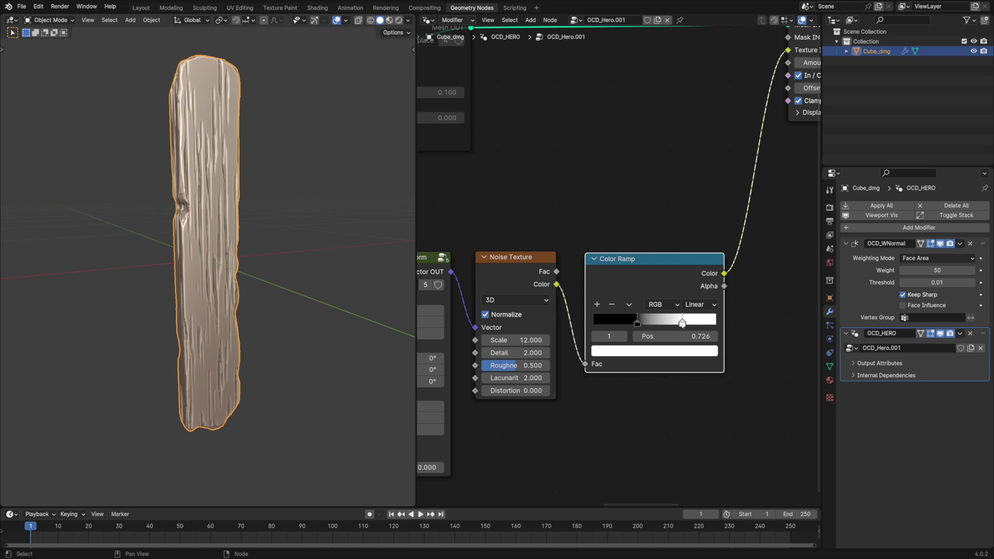
Step: Set the Amount of the last HERO - Displace node to 0.03 and give it a small negative Offset
{"action": "middle_click_drag", "start_coordinate": [751, 218], "coordinate": [537, 409]}
{"action": "scroll", "coordinate": [640, 280], "scroll_direction": "up", "scroll_amount": 1}
{"action": "left_click", "coordinate": [644, 253]}
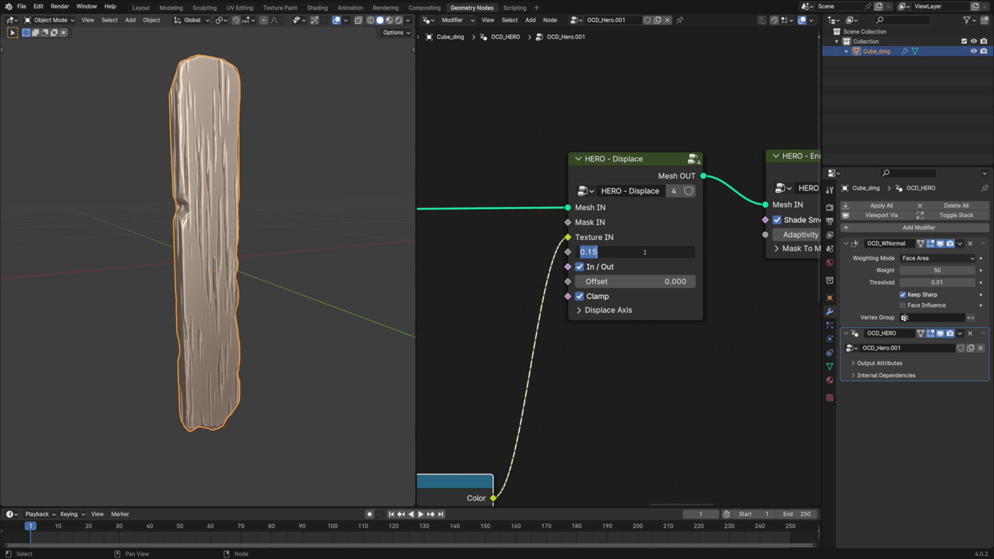
{"action": "type", "text": ".03"}
{"action": "key", "text": "Return"}
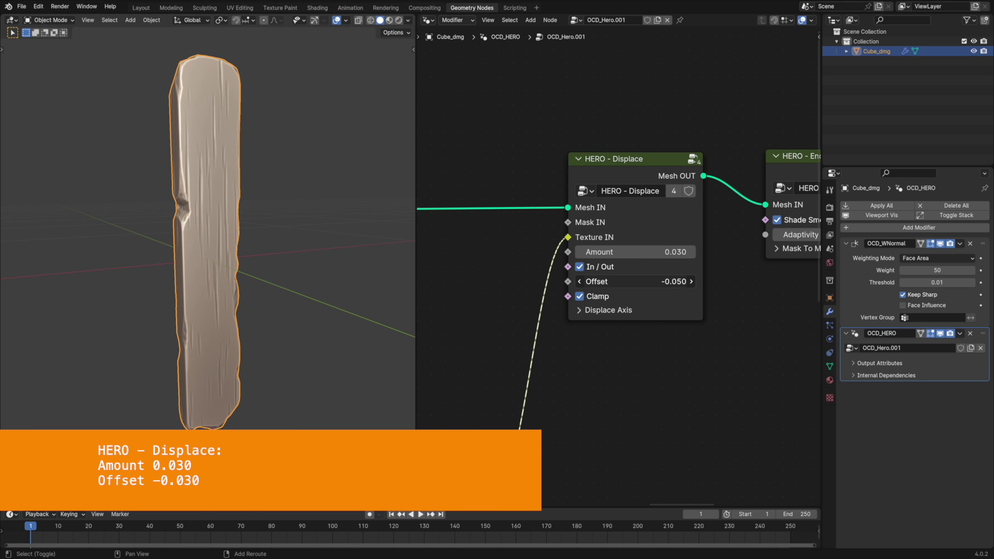
Step: Connect the Color of the existing distortion Noise Texture to Mod Texture IN on the last HERO - Texture Transform as well
{"action": "mouse_move", "coordinate": [282, 245]}
{"action": "middle_mouse_down"}
{"action": "mouse_move", "coordinate": [227, 244]}
{"action": "mouse_move", "coordinate": [274, 246]}
{"action": "middle_mouse_up"}
{"action": "middle_click_drag", "start_coordinate": [472, 284], "coordinate": [685, 138]}
{"action": "scroll", "coordinate": [501, 334], "scroll_direction": "down", "scroll_amount": 5}
{"action": "middle_click_drag", "start_coordinate": [437, 356], "coordinate": [584, 286]}
{"action": "middle_click_drag", "start_coordinate": [480, 328], "coordinate": [671, 265]}
{"action": "scroll", "coordinate": [647, 277], "scroll_direction": "down", "scroll_amount": 4}
{"action": "middle_click_drag", "start_coordinate": [561, 315], "coordinate": [584, 313]}
{"action": "left_click_drag", "start_coordinate": [474, 270], "coordinate": [481, 279]}
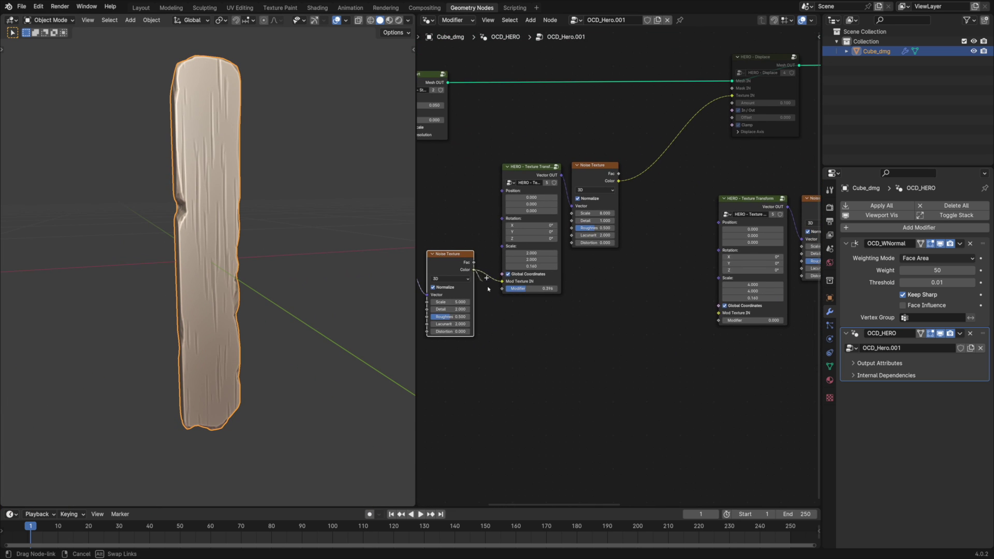
{"action": "left_click_drag", "start_coordinate": [715, 314], "coordinate": [718, 313]}
{"action": "middle_click_drag", "start_coordinate": [537, 324], "coordinate": [608, 327]}
{"action": "left_click_drag", "start_coordinate": [528, 257], "coordinate": [522, 301]}
Step: Set the Modifier of the last HERO - Texture Transform to about 0.124 to warp the fine grain
{"action": "middle_click_drag", "start_coordinate": [724, 282], "coordinate": [462, 294]}
{"action": "scroll", "coordinate": [570, 298], "scroll_direction": "up", "scroll_amount": 4}
{"action": "scroll", "coordinate": [570, 298], "scroll_direction": "up", "scroll_amount": 1}
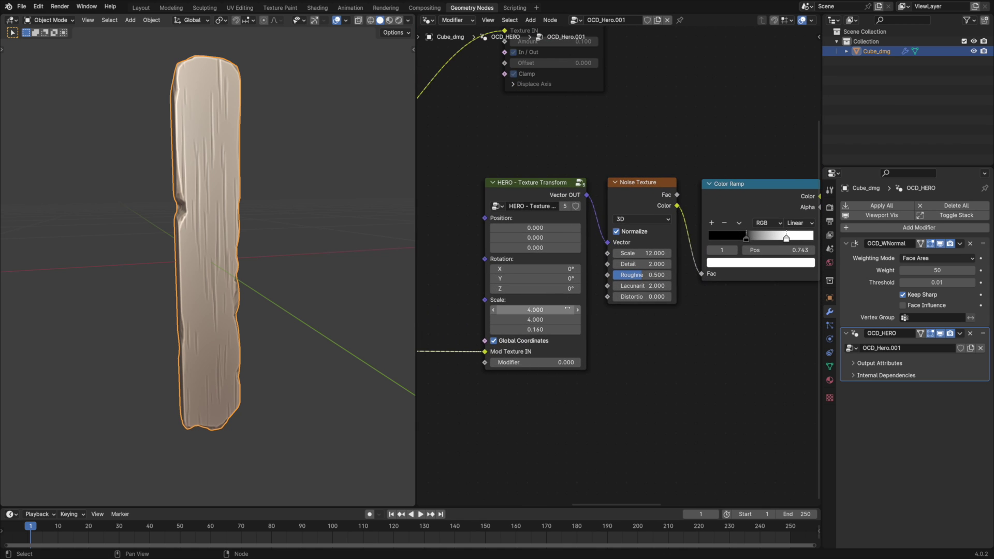
{"action": "left_click_drag", "start_coordinate": [495, 361], "coordinate": [506, 361]}
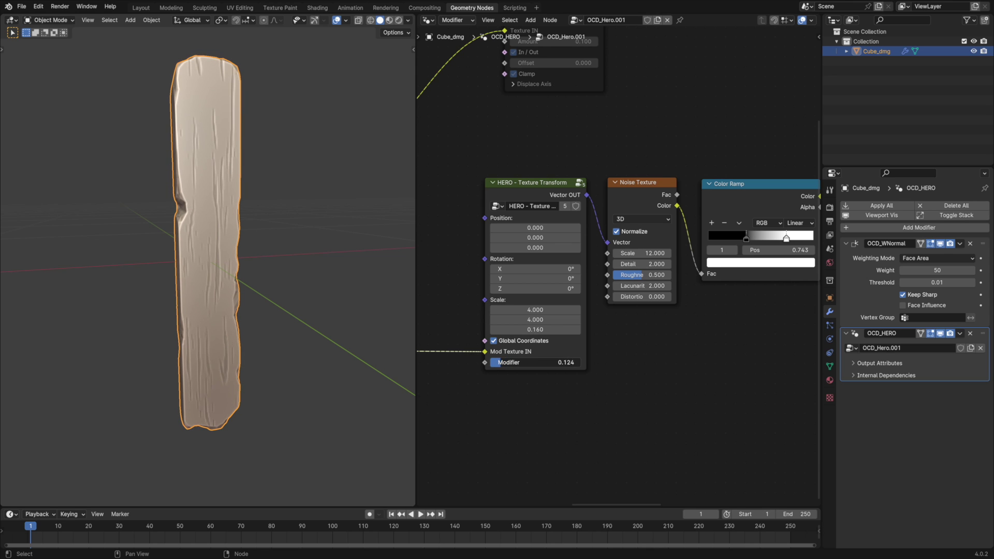
Step: Unmute the HERO - Displace node before the last one and inspect the combined wood grain on the beam up close
{"action": "scroll", "coordinate": [635, 343], "scroll_direction": "down", "scroll_amount": 3}
{"action": "middle_click_drag", "start_coordinate": [615, 84], "coordinate": [582, 269]}
{"action": "left_click", "coordinate": [547, 225]}
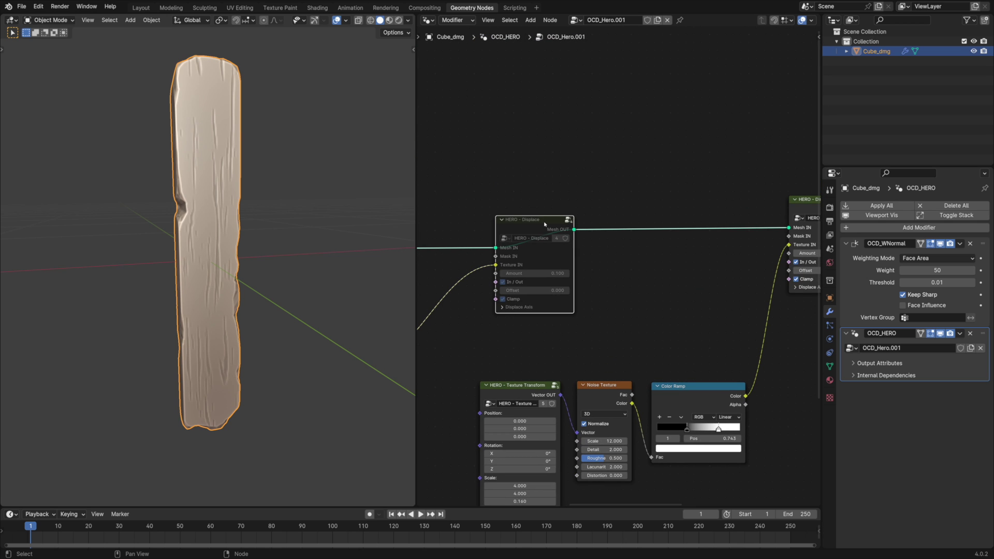
{"action": "key", "text": "m"}
{"action": "middle_click_drag", "start_coordinate": [306, 247], "coordinate": [145, 251]}
{"action": "scroll", "coordinate": [210, 242], "scroll_direction": "up", "scroll_amount": 5}
{"action": "scroll", "coordinate": [210, 241], "scroll_direction": "down", "scroll_amount": 1}
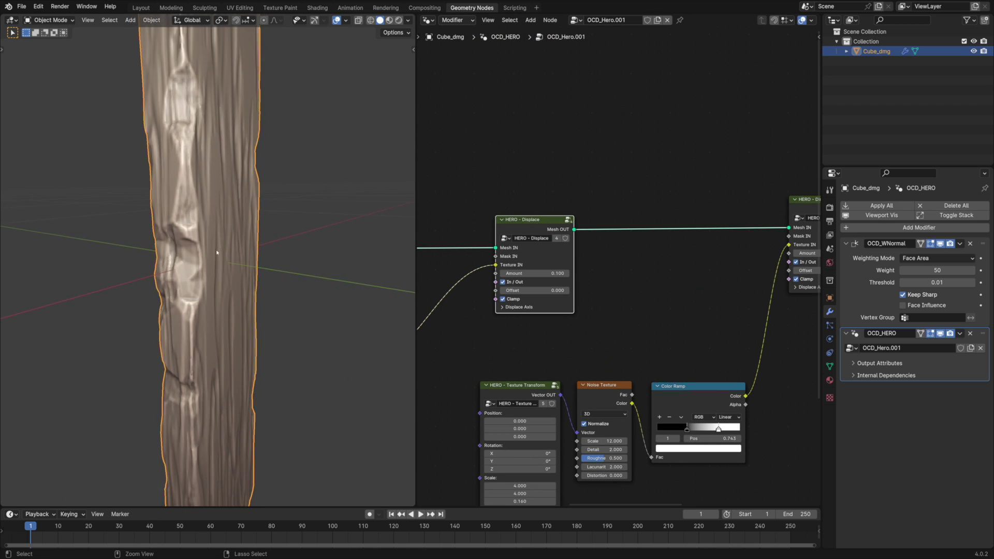
Step: Insert a HERO - Blur node with 7 Iterations after HERO - Start and name the node tree OCD_Hero.planks
{"action": "scroll", "coordinate": [484, 295], "scroll_direction": "down", "scroll_amount": 4}
{"action": "middle_click_drag", "start_coordinate": [484, 295], "coordinate": [707, 289]}
{"action": "scroll", "coordinate": [553, 290], "scroll_direction": "up", "scroll_amount": 2}
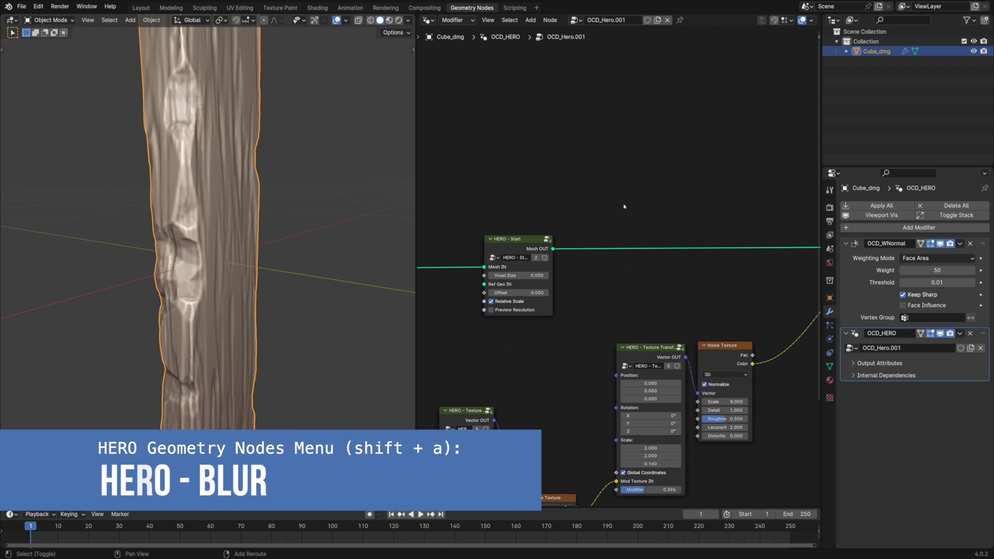
{"action": "key", "text": "shift+a"}
{"action": "mouse_move", "coordinate": [617, 226]}
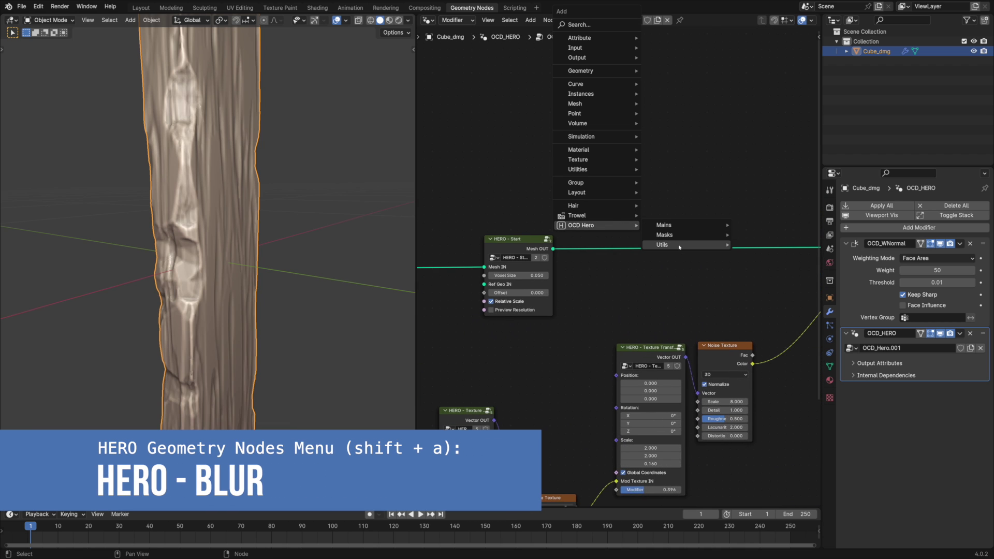
{"action": "mouse_move", "coordinate": [704, 247]}
{"action": "left_click", "coordinate": [777, 265]}
{"action": "left_click", "coordinate": [650, 281]}
{"action": "left_click", "coordinate": [646, 276]}
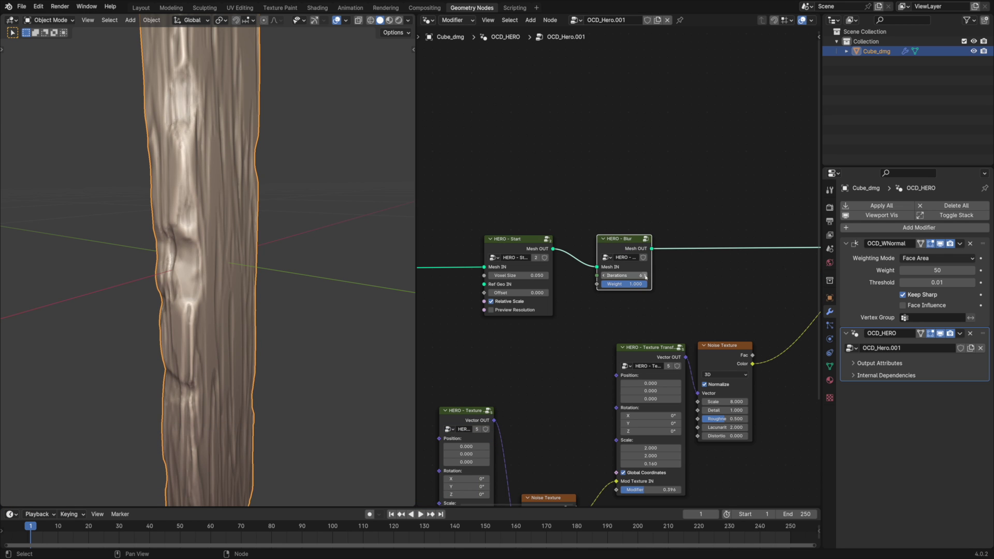
{"action": "middle_click_drag", "start_coordinate": [310, 243], "coordinate": [331, 254]}
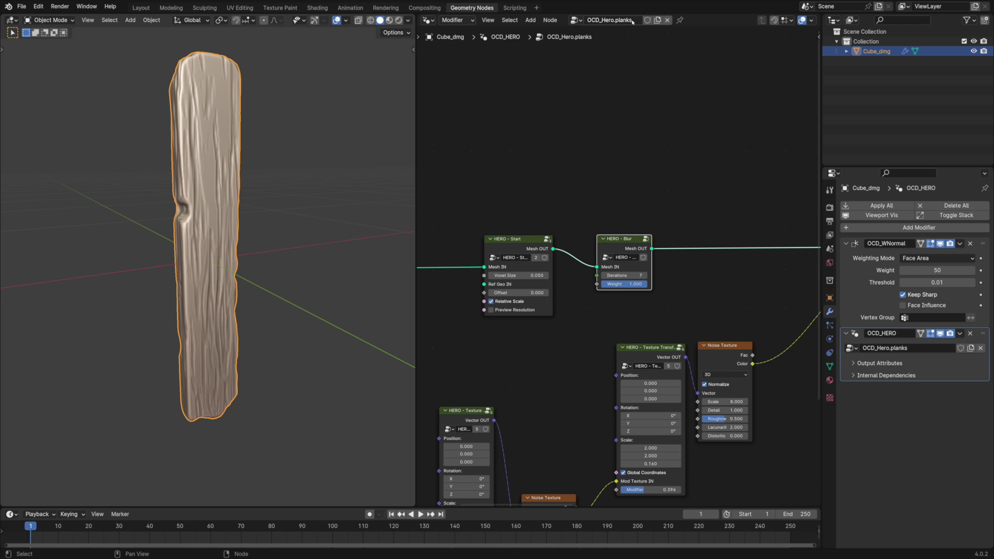
Step: Return to the Layout workspace and remove the HERO nodes from the damaged beam
{"action": "left_click", "coordinate": [141, 8]}
{"action": "left_click", "coordinate": [497, 222]}
{"action": "middle_click_drag", "start_coordinate": [497, 223], "coordinate": [477, 247]}
{"action": "left_click", "coordinate": [428, 215]}
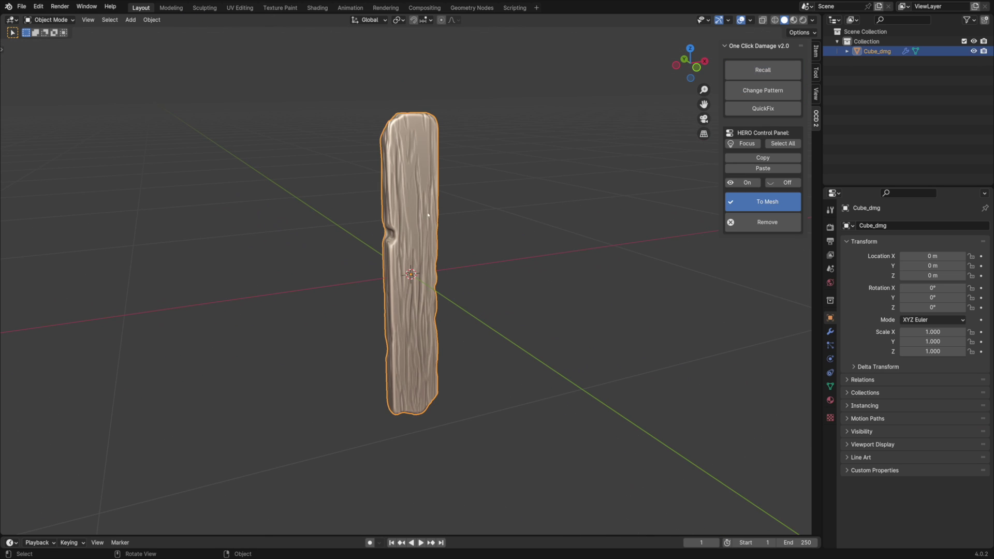
{"action": "left_click", "coordinate": [752, 223]}
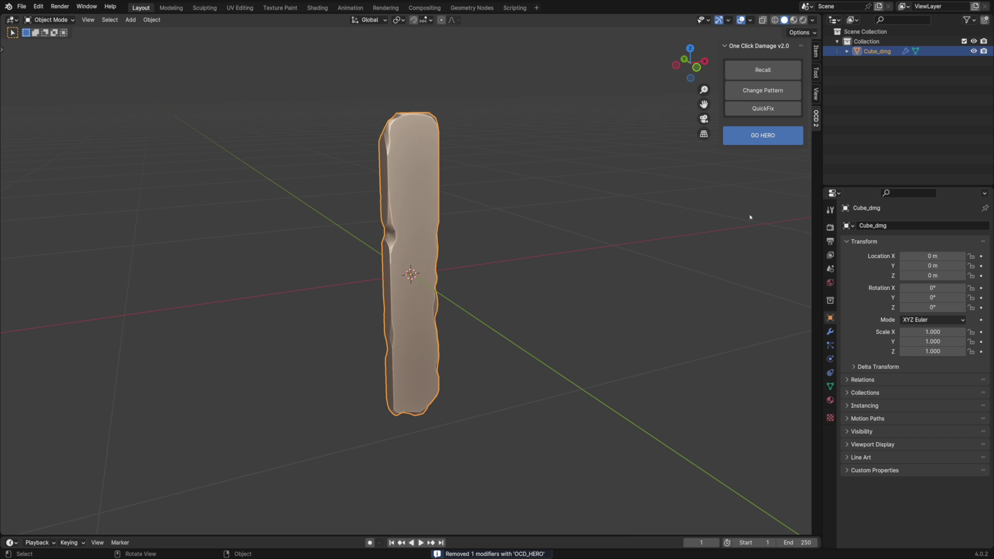
Step: Recall the original box as a duplicate and move it about 0.206 m along X beside the damaged beam
{"action": "left_click", "coordinate": [742, 74], "text": "ctrl"}
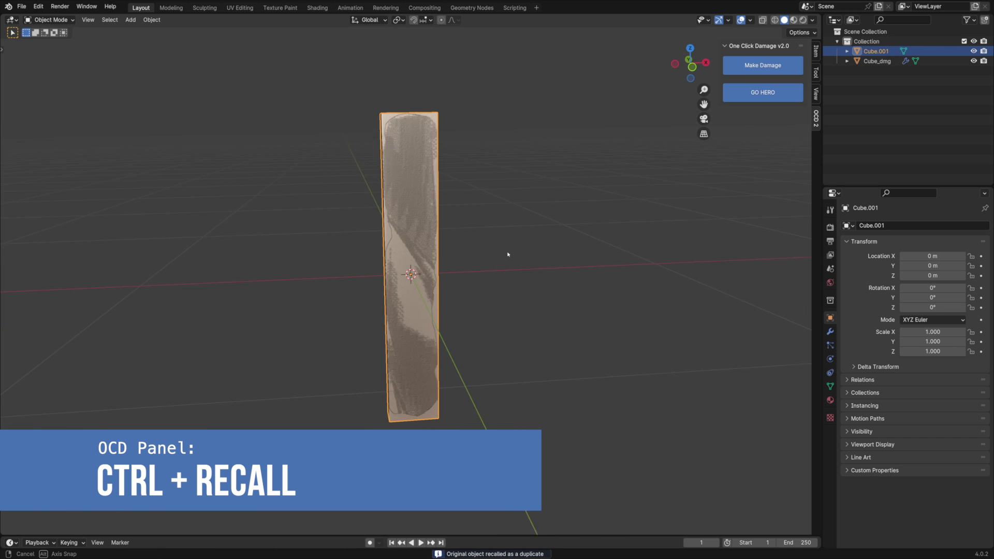
{"action": "key", "text": "KP_1"}
{"action": "middle_click_drag", "start_coordinate": [513, 259], "coordinate": [366, 251], "text": "shift"}
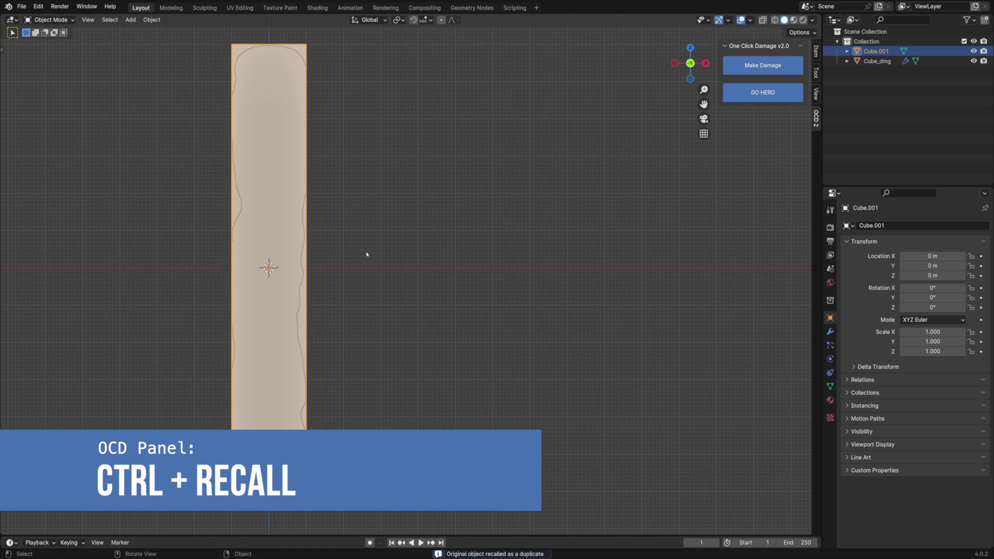
{"action": "key", "text": "g"}
{"action": "key", "text": "x"}
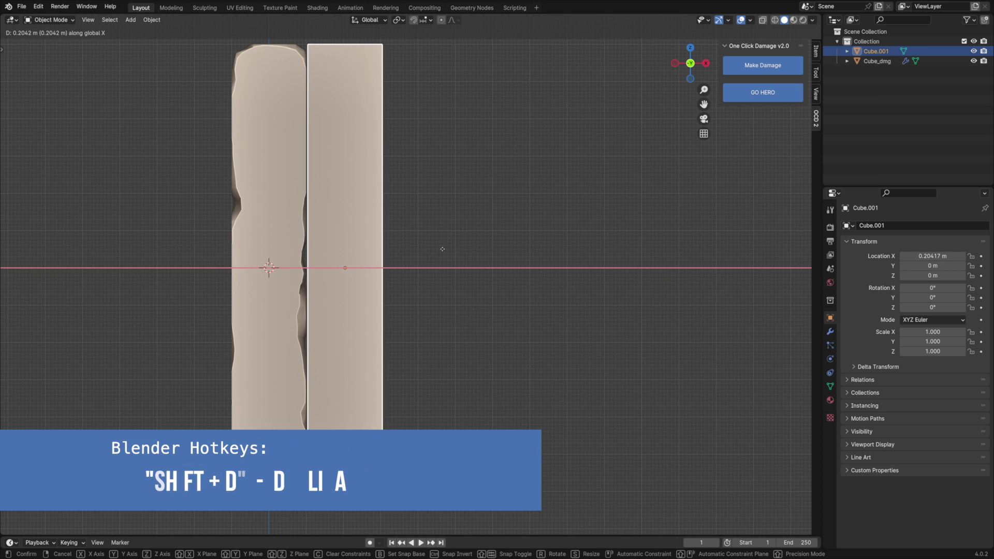
{"action": "left_click", "coordinate": [443, 251]}
Step: Duplicate the undamaged plank along X by about 0.2 m so the copy sits directly beside it
{"action": "middle_click_drag", "start_coordinate": [421, 262], "coordinate": [342, 251], "text": "shift"}
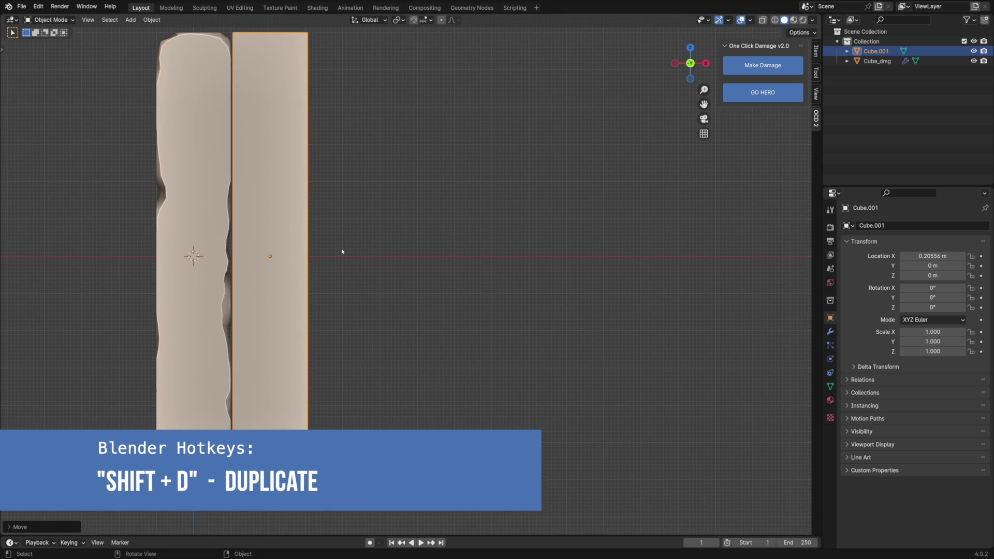
{"action": "scroll", "coordinate": [342, 251], "scroll_direction": "up", "scroll_amount": 1}
{"action": "key", "text": "shift+d"}
{"action": "key", "text": "x"}
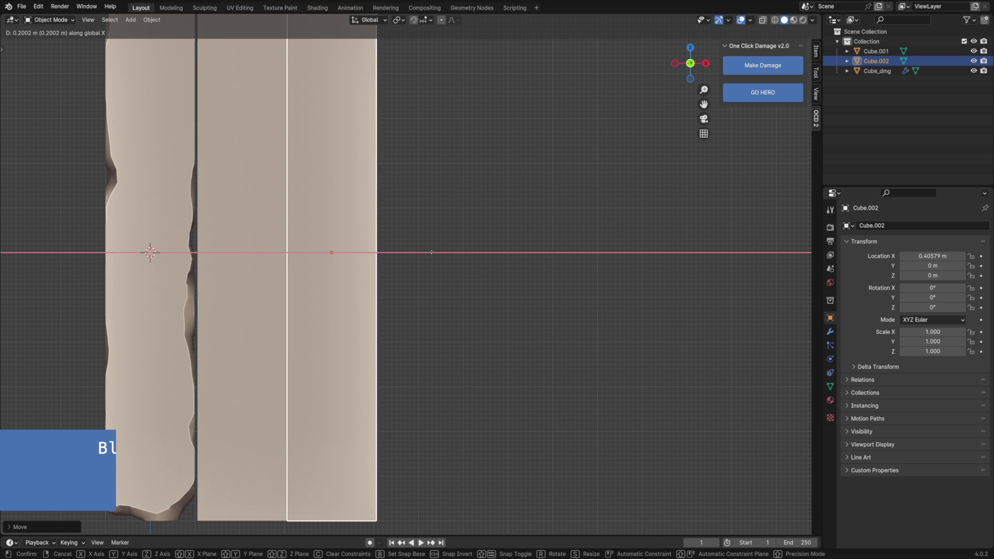
{"action": "left_click", "coordinate": [433, 254]}
Step: Repeat the plank duplication along X until the row holds 14 planks including the damaged beam
{"action": "scroll", "coordinate": [434, 254], "scroll_direction": "down", "scroll_amount": 4}
{"action": "middle_click_drag", "start_coordinate": [421, 262], "coordinate": [254, 280], "text": "shift"}
{"action": "key", "text": "shift+r"}
{"action": "key", "text": "shift+r"}
{"action": "key", "text": "shift+r"}
{"action": "key", "text": "shift+r"}
{"action": "key", "text": "shift+r"}
{"action": "key", "text": "shift+r"}
{"action": "key", "text": "shift+r"}
{"action": "key", "text": "shift+r"}
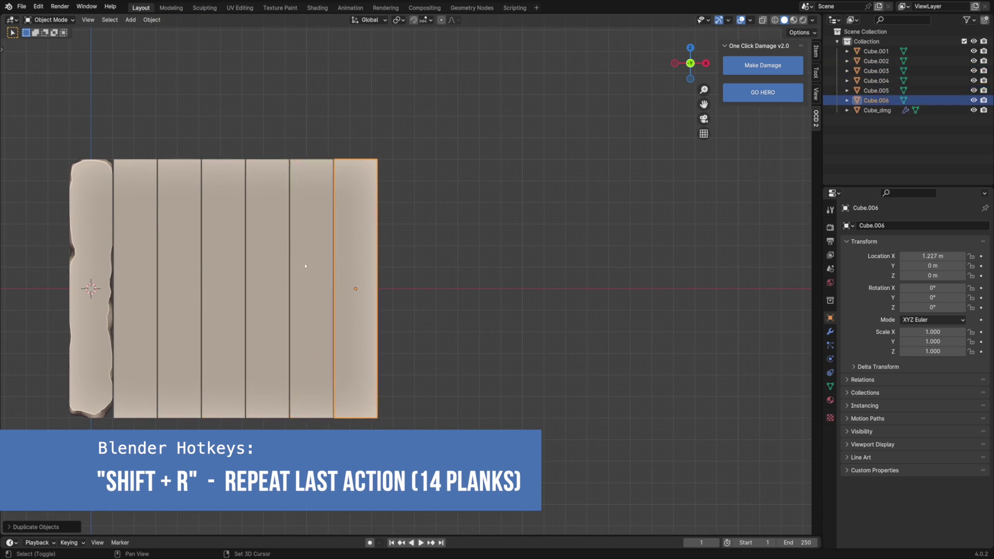
{"action": "key", "text": "shift+r"}
{"action": "key", "text": "shift+r"}
{"action": "key", "text": "shift+r"}
Step: Generate damage on all the new planks with the damaged beam as the active object, and run QuickFix on the whole row
{"action": "middle_click_drag", "start_coordinate": [306, 266], "coordinate": [456, 256]}
{"action": "left_click_drag", "start_coordinate": [684, 144], "coordinate": [252, 228]}
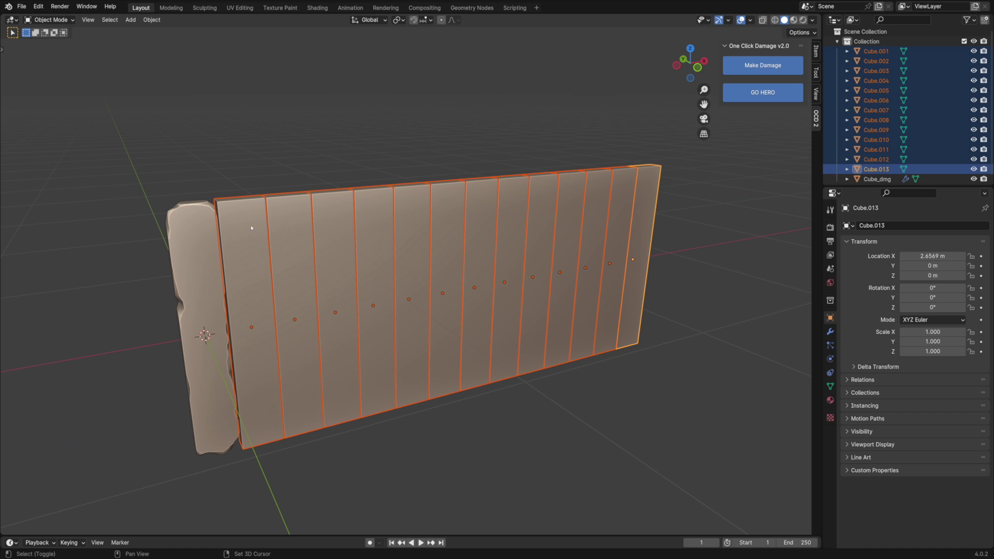
{"action": "left_click", "coordinate": [204, 219], "text": "shift"}
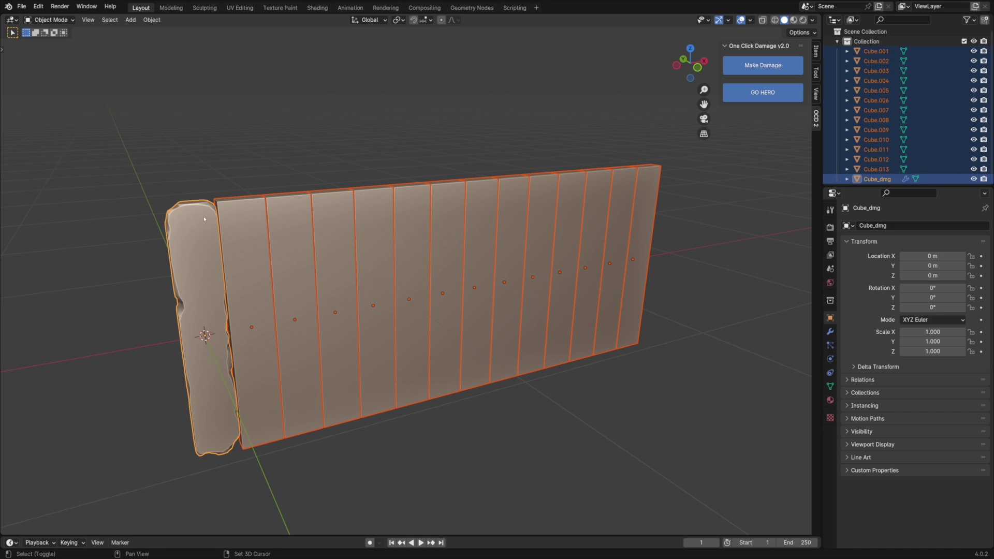
{"action": "left_click", "coordinate": [737, 69]}
{"action": "left_click_drag", "start_coordinate": [682, 153], "coordinate": [197, 232]}
{"action": "left_click", "coordinate": [730, 109]}
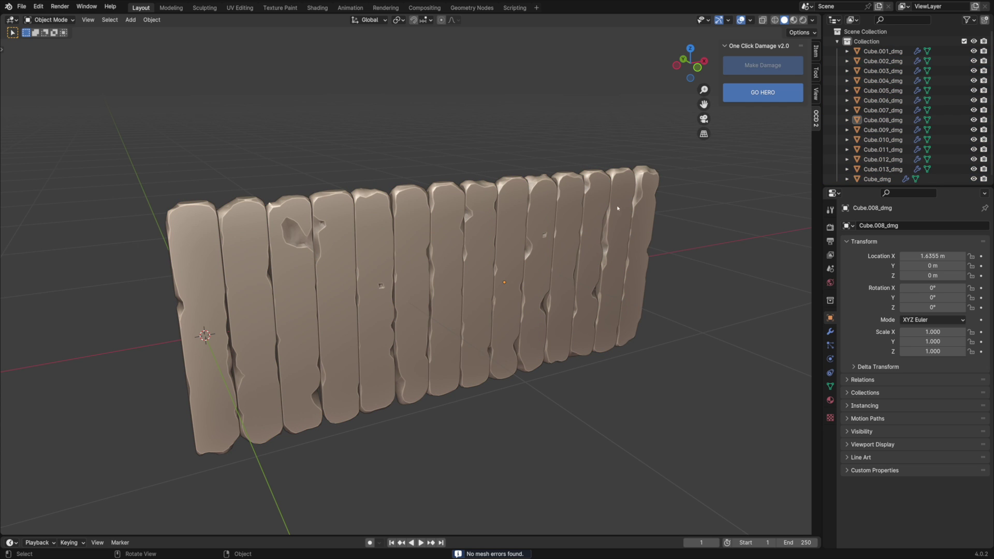
Step: Change the damage pattern of the third plank with the large hole and of the plank at the far end of the row
{"action": "left_click", "coordinate": [315, 266]}
{"action": "mouse_move", "coordinate": [518, 259]}
{"action": "middle_mouse_down"}
{"action": "mouse_move", "coordinate": [463, 258]}
{"action": "mouse_move", "coordinate": [551, 260]}
{"action": "mouse_move", "coordinate": [503, 257]}
{"action": "middle_mouse_up"}
{"action": "left_click", "coordinate": [174, 249]}
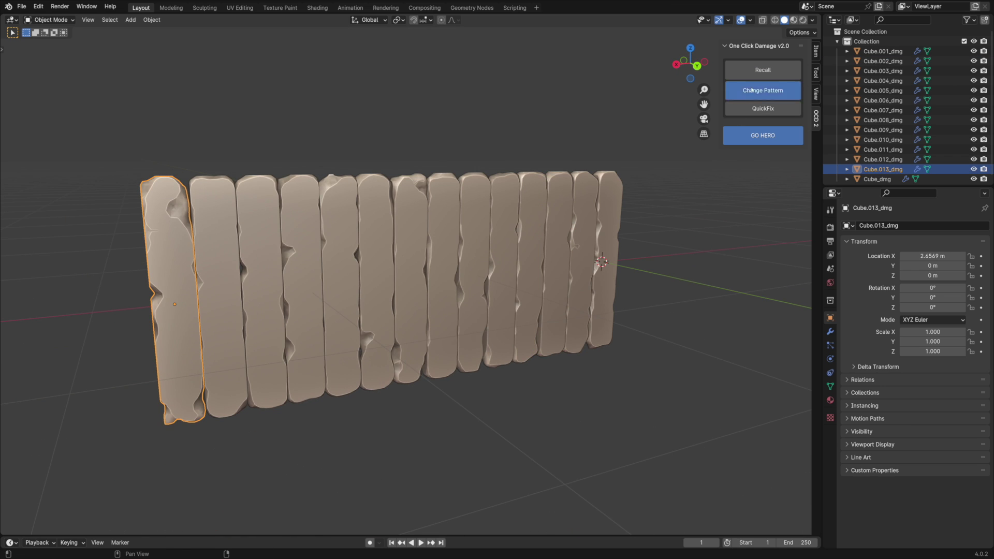
Step: Move all the damaged planks into a new collection named planks
{"action": "middle_click_drag", "start_coordinate": [601, 243], "coordinate": [551, 242]}
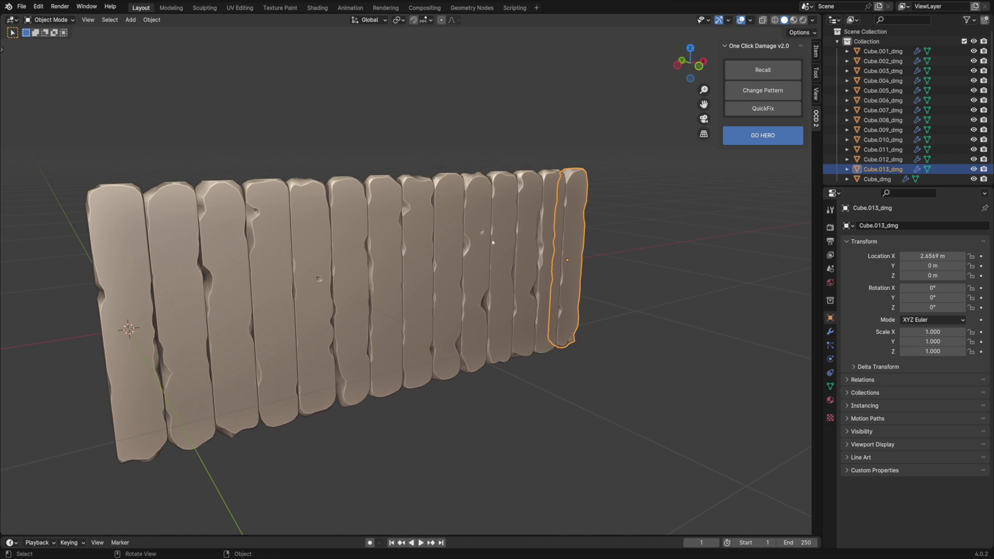
{"action": "scroll", "coordinate": [551, 241], "scroll_direction": "down", "scroll_amount": 1}
{"action": "left_click_drag", "start_coordinate": [168, 183], "coordinate": [559, 230]}
{"action": "key", "text": "m"}
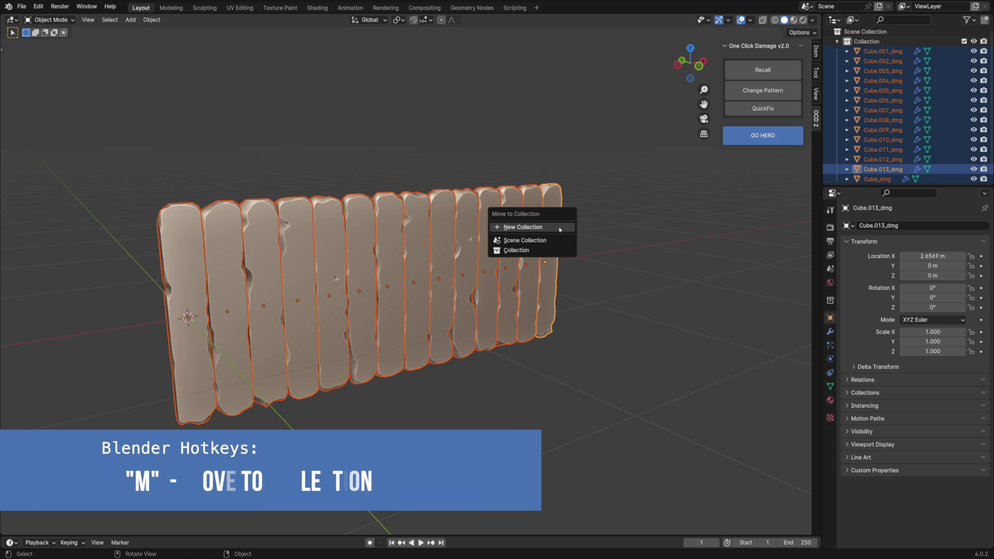
{"action": "left_click", "coordinate": [559, 227]}
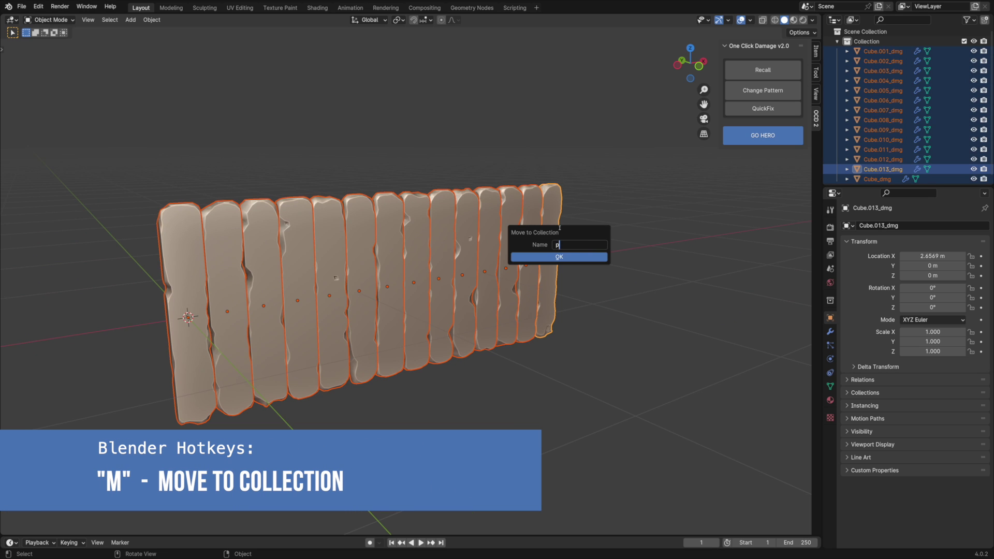
{"action": "key", "text": "Return"}
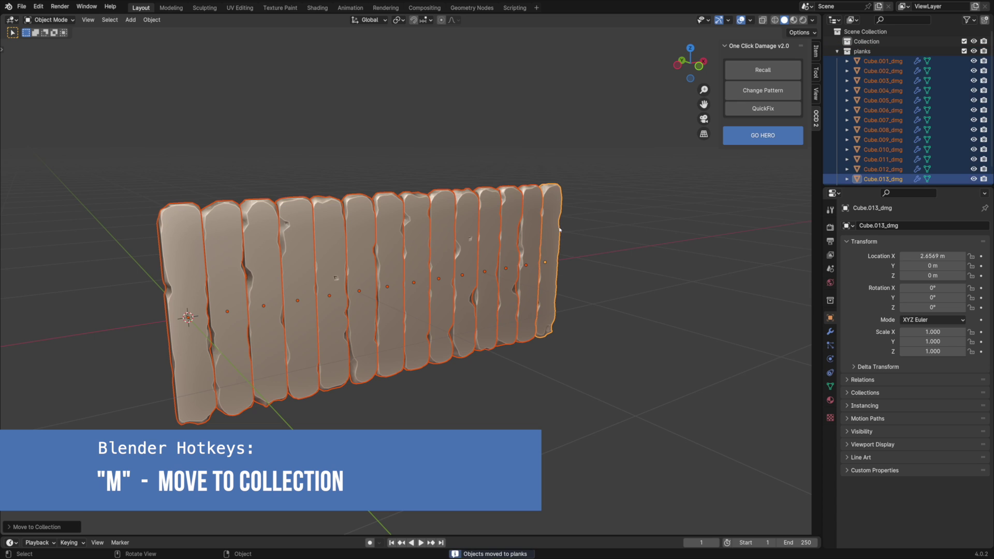
Step: Apply the OCD_Hero.planks HERO nodes to all the planks and exclude the planks collection from the view layer
{"action": "left_click", "coordinate": [736, 135]}
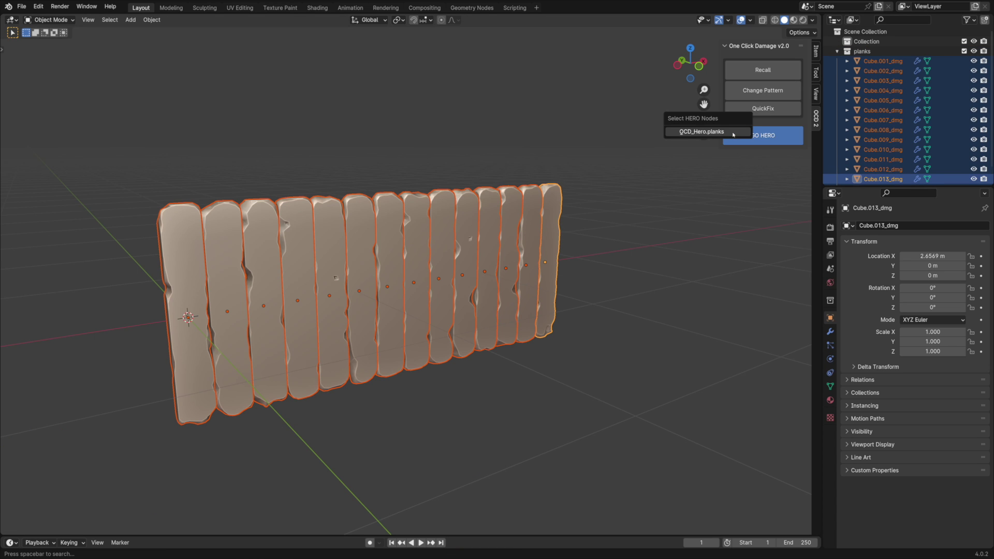
{"action": "left_click", "coordinate": [734, 133]}
{"action": "left_click", "coordinate": [583, 233]}
{"action": "middle_click_drag", "start_coordinate": [584, 233], "coordinate": [363, 264]}
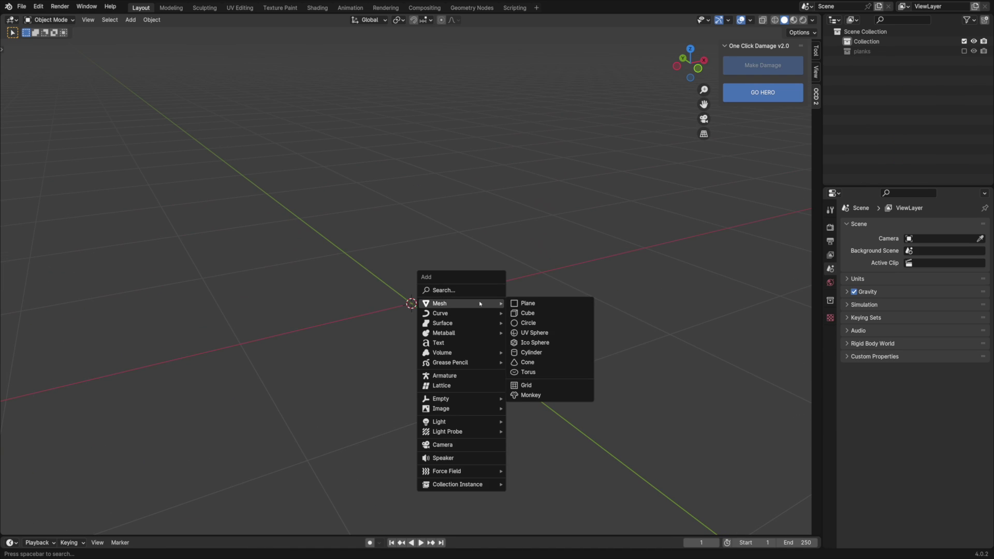
Step: Add a plane named barrel and give it a new Geometry Nodes modifier
{"action": "left_click", "coordinate": [540, 303]}
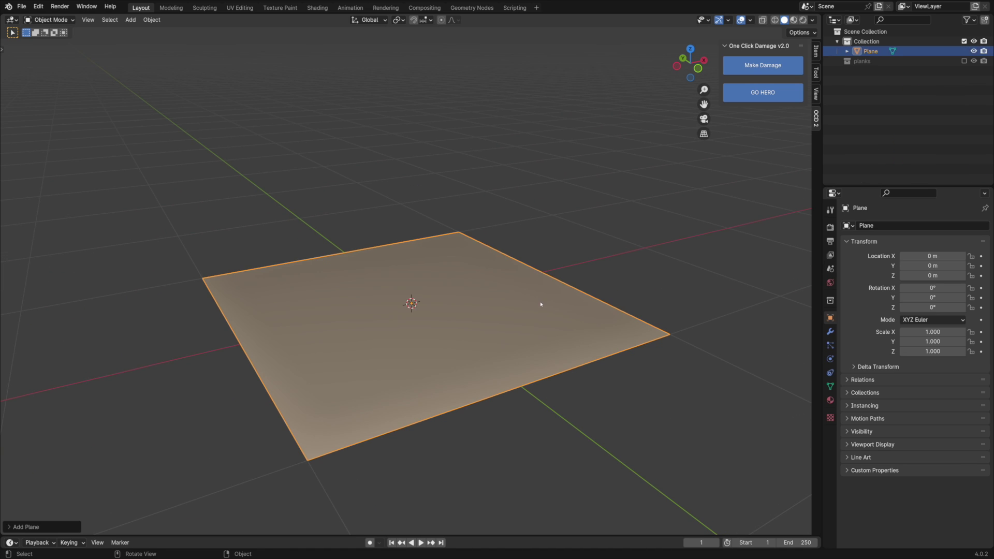
{"action": "left_click", "coordinate": [830, 332]}
{"action": "left_click", "coordinate": [874, 225]}
{"action": "left_click", "coordinate": [857, 269]}
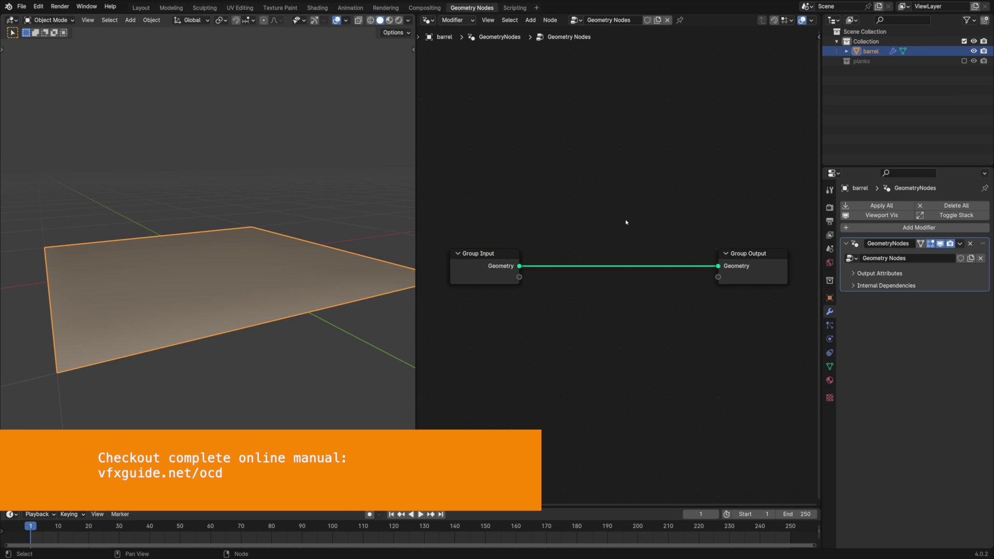
Step: Bring the planks collection into the barrel's node tree as a Collection Info node below Group Input
{"action": "left_click_drag", "start_coordinate": [862, 61], "coordinate": [579, 317]}
{"action": "left_click_drag", "start_coordinate": [501, 332], "coordinate": [485, 326]}
Step: Add a Realize Instances node after the planks Collection Info node and connect its geometry to Group Output
{"action": "key", "text": "shift+a"}
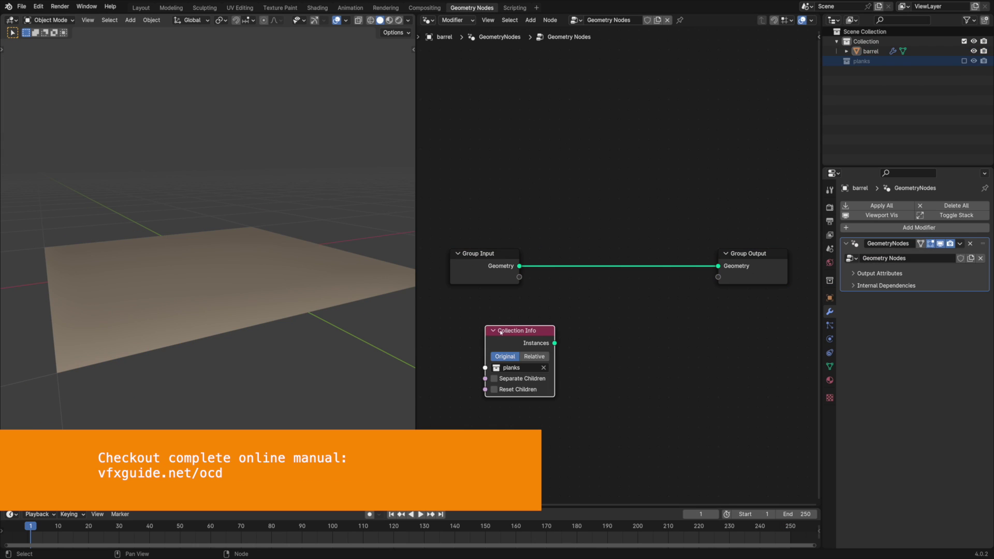
{"action": "mouse_move", "coordinate": [587, 336]}
{"action": "left_click", "coordinate": [636, 361]}
{"action": "left_click", "coordinate": [582, 325]}
{"action": "left_click_drag", "start_coordinate": [554, 343], "coordinate": [580, 356]}
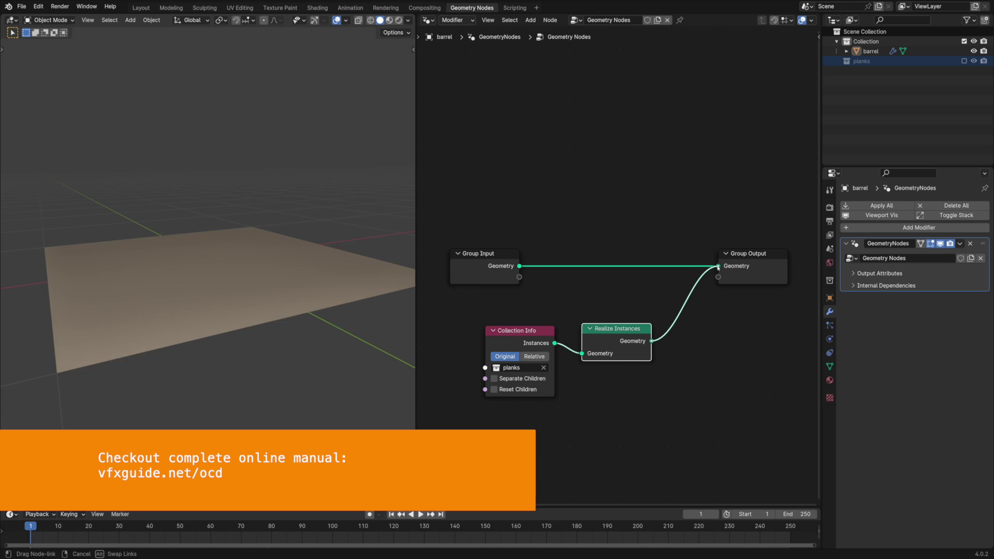
{"action": "left_click_drag", "start_coordinate": [718, 267], "coordinate": [718, 266]}
Step: In the Layout workspace, add a Simple Deform modifier to the barrel, set to Bend with an angle of -30°
{"action": "left_click", "coordinate": [141, 8]}
{"action": "key", "text": "shift+a"}
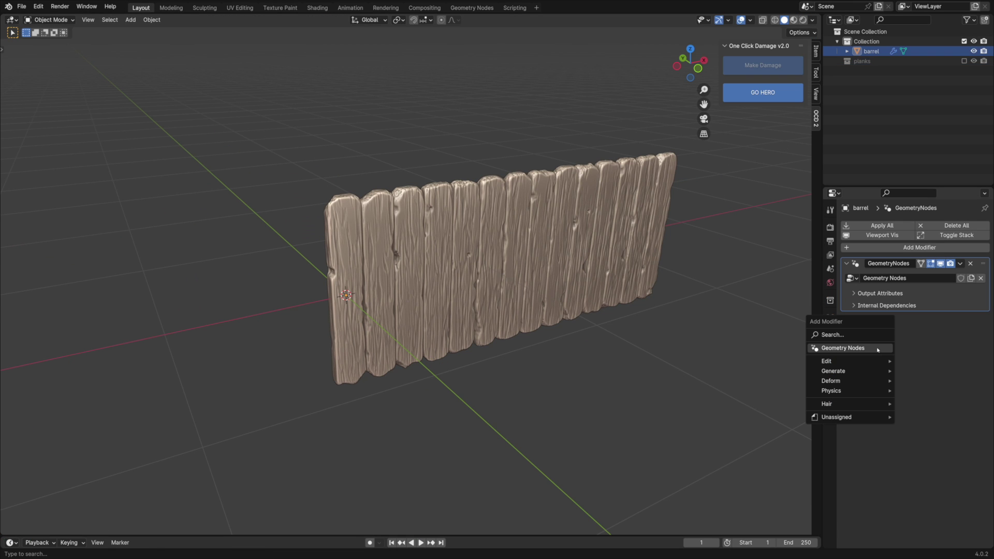
{"action": "mouse_move", "coordinate": [865, 381]}
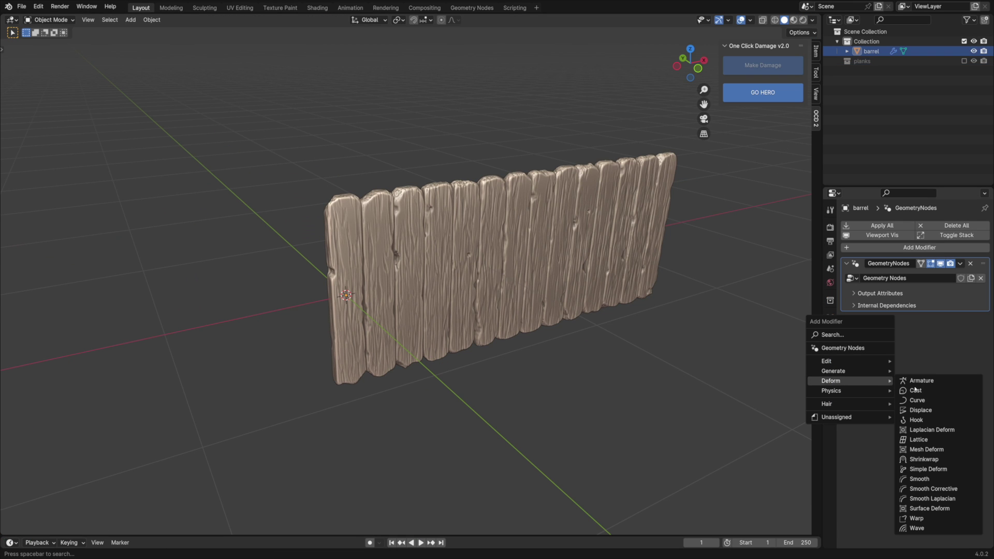
{"action": "left_click", "coordinate": [937, 470]}
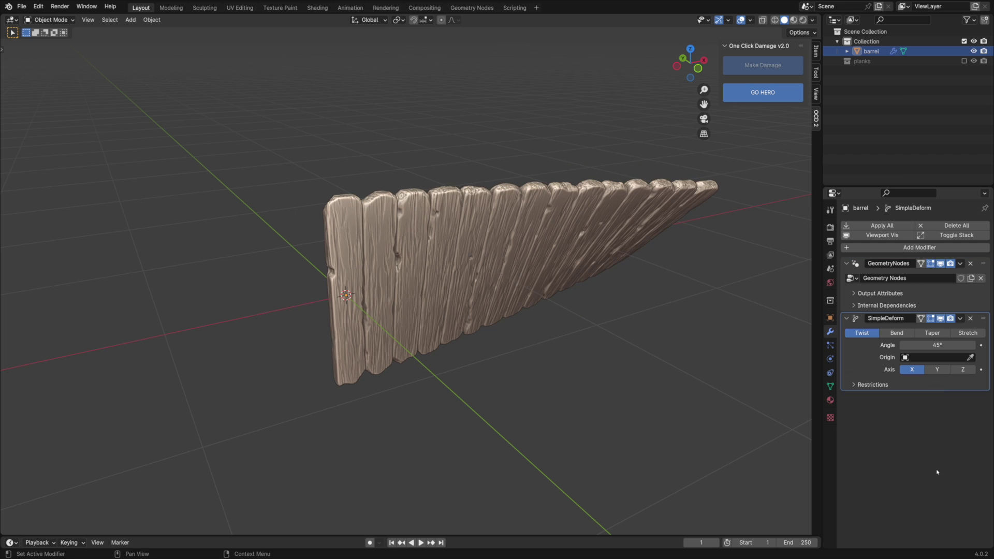
{"action": "left_click", "coordinate": [906, 336]}
{"action": "middle_click_drag", "start_coordinate": [642, 266], "coordinate": [559, 270]}
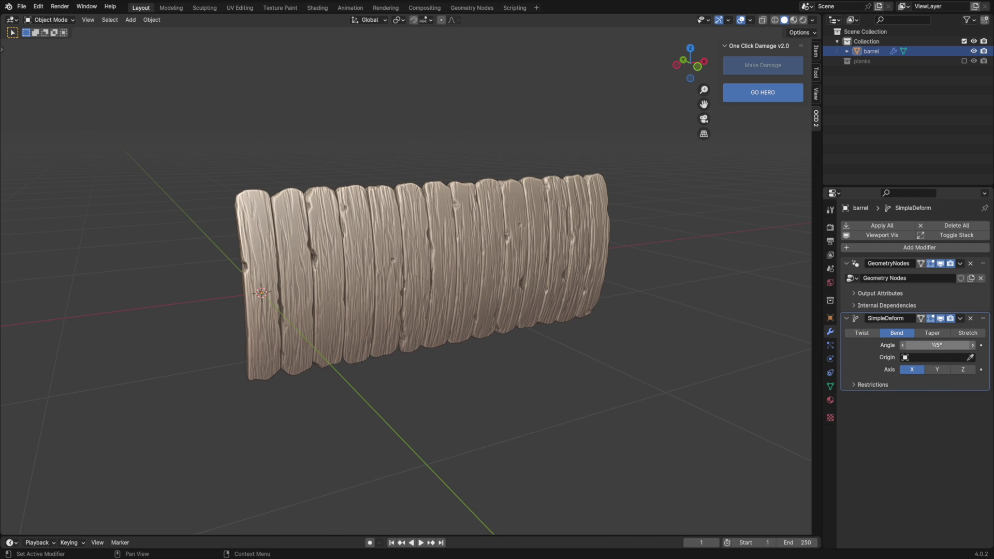
{"action": "left_click", "coordinate": [935, 344]}
{"action": "type", "text": "-30"}
{"action": "key", "text": "Return"}
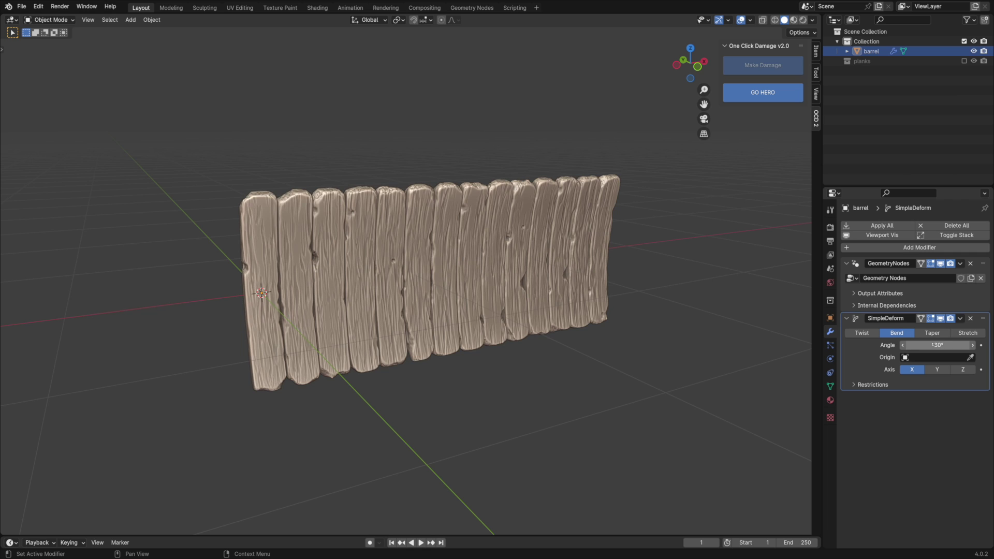
{"action": "left_click", "coordinate": [846, 318]}
Step: Add a Bezier circle curve to the scene and rename it barrel_path
{"action": "middle_click_drag", "start_coordinate": [774, 302], "coordinate": [497, 275]}
{"action": "key", "text": "shift+a"}
{"action": "mouse_move", "coordinate": [504, 276]}
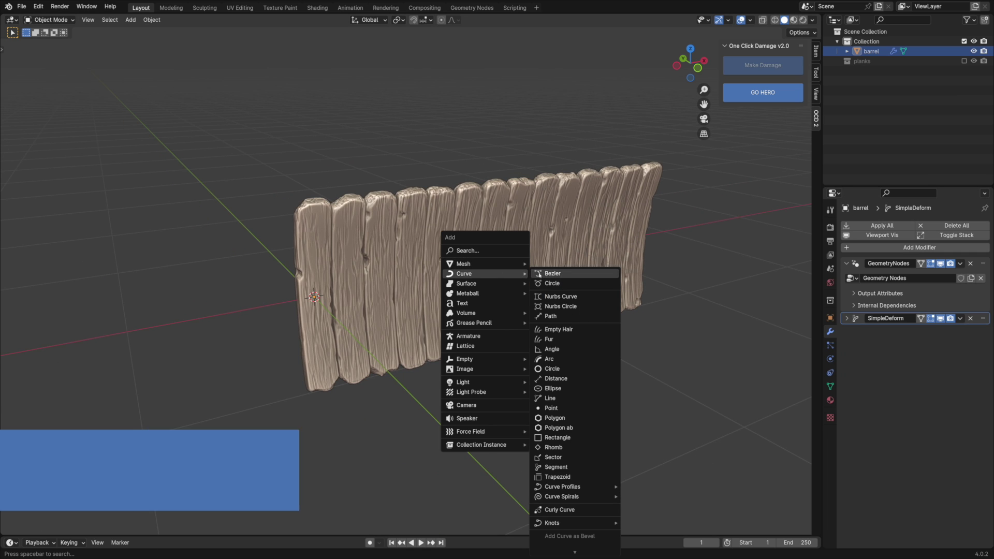
{"action": "left_click", "coordinate": [563, 284]}
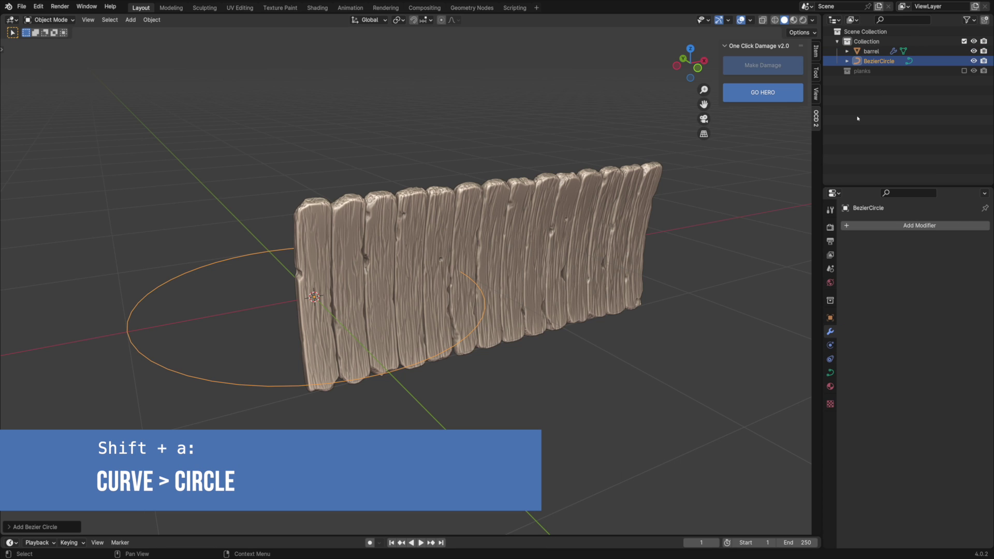
{"action": "type", "text": "barrel_path"}
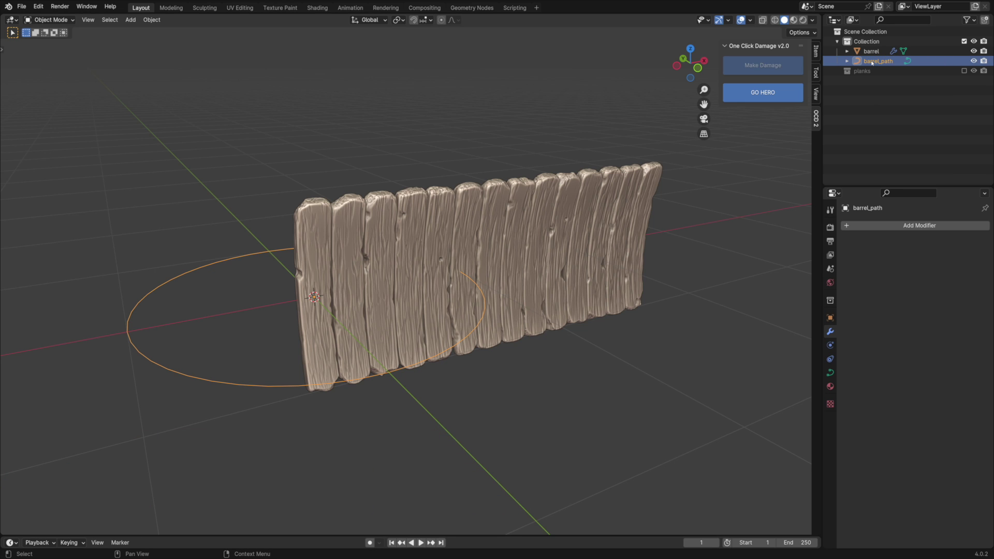
Step: Add a Curve modifier to the barrel and use barrel_path as its curve object
{"action": "left_click", "coordinate": [653, 178]}
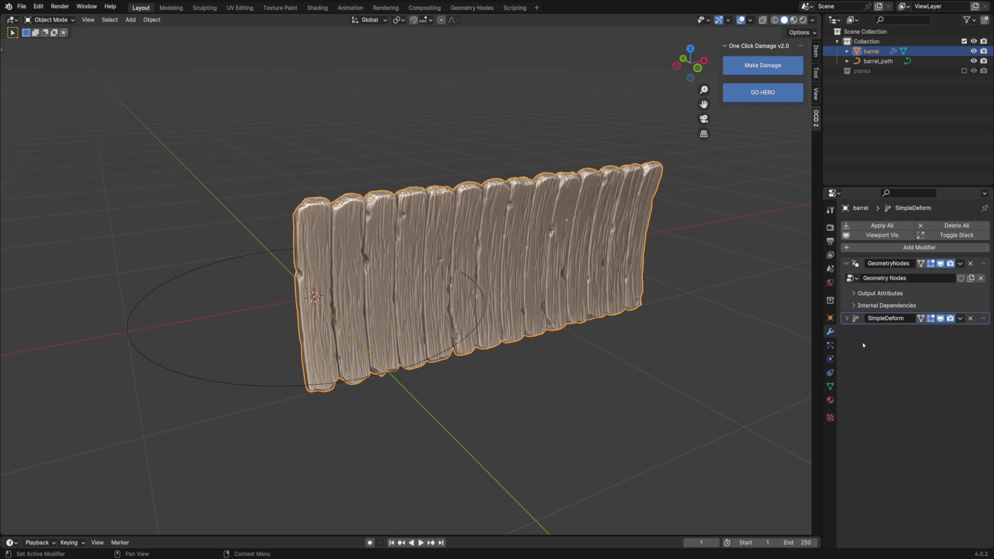
{"action": "key", "text": "shift+a"}
{"action": "mouse_move", "coordinate": [863, 344]}
{"action": "left_click", "coordinate": [920, 364]}
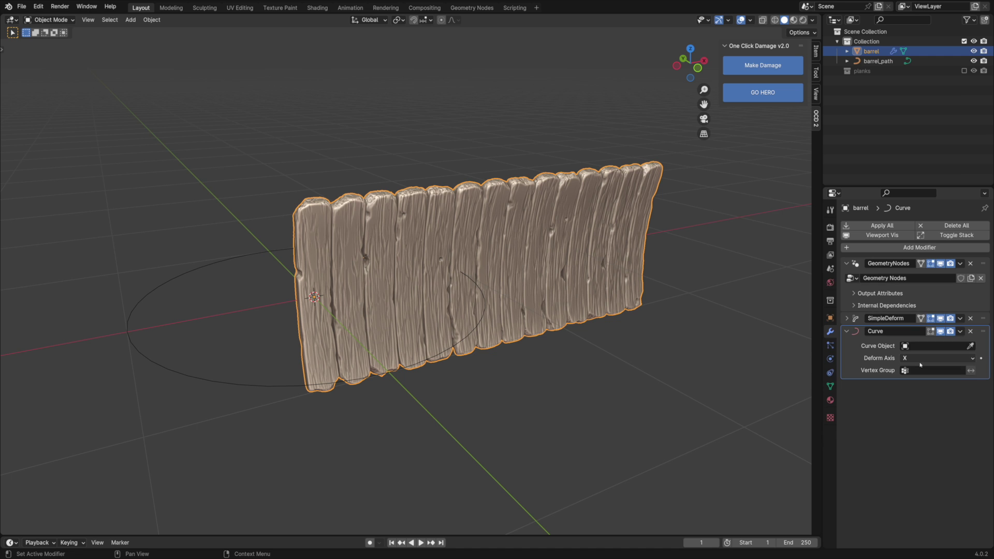
{"action": "left_click", "coordinate": [923, 348]}
{"action": "left_click", "coordinate": [911, 361]}
Step: Scale barrel_path down in top view until the bent row of planks closes into a complete ring
{"action": "middle_click_drag", "start_coordinate": [444, 306], "coordinate": [522, 296]}
{"action": "left_click", "coordinate": [402, 322]}
{"action": "key", "text": "KP_7"}
{"action": "middle_click_drag", "start_coordinate": [522, 297], "coordinate": [492, 261], "text": "ctrl"}
{"action": "key", "text": "s"}
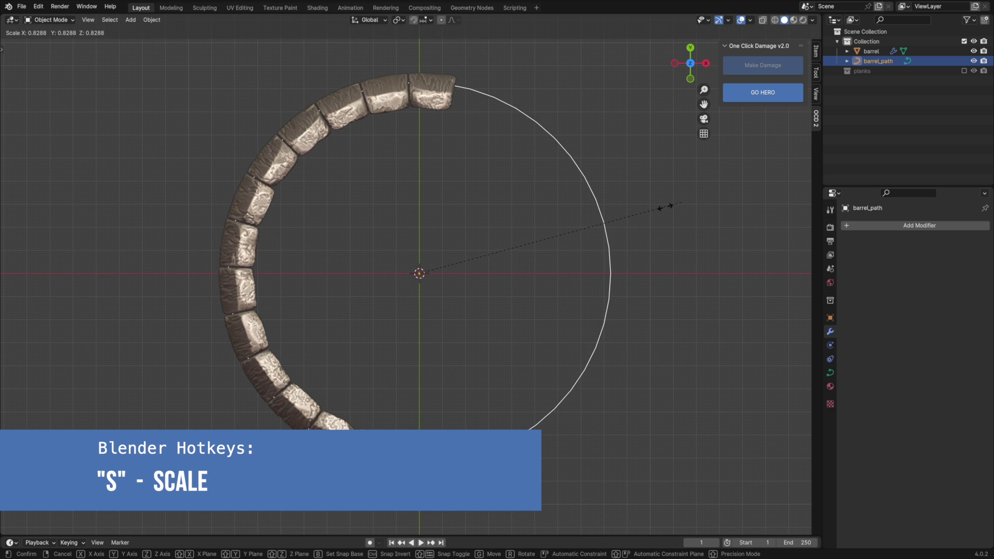
{"action": "left_click", "coordinate": [568, 250]}
{"action": "middle_click_drag", "start_coordinate": [461, 424], "coordinate": [418, 242], "text": "ctrl"}
{"action": "key", "text": "s"}
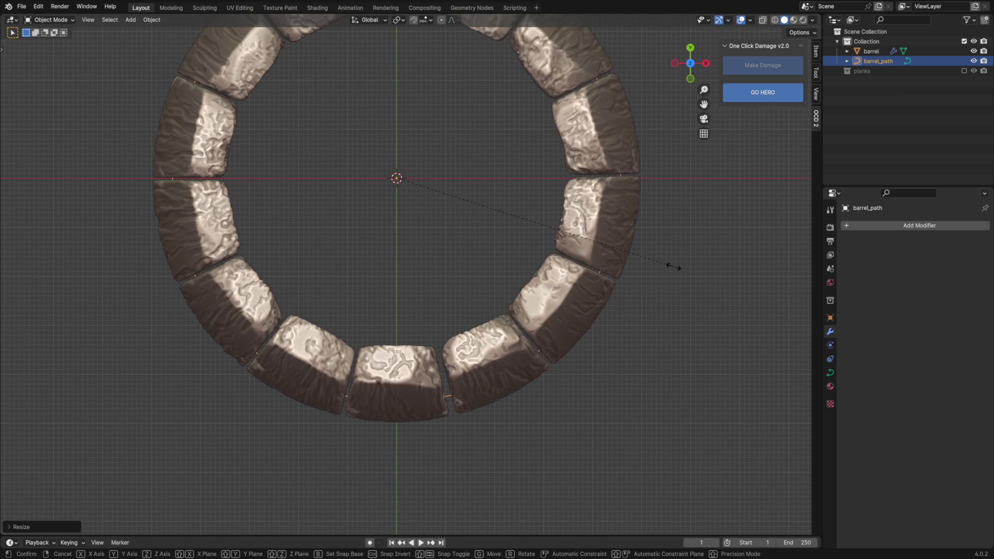
{"action": "left_click", "coordinate": [661, 269]}
{"action": "middle_click_drag", "start_coordinate": [511, 275], "coordinate": [520, 221]}
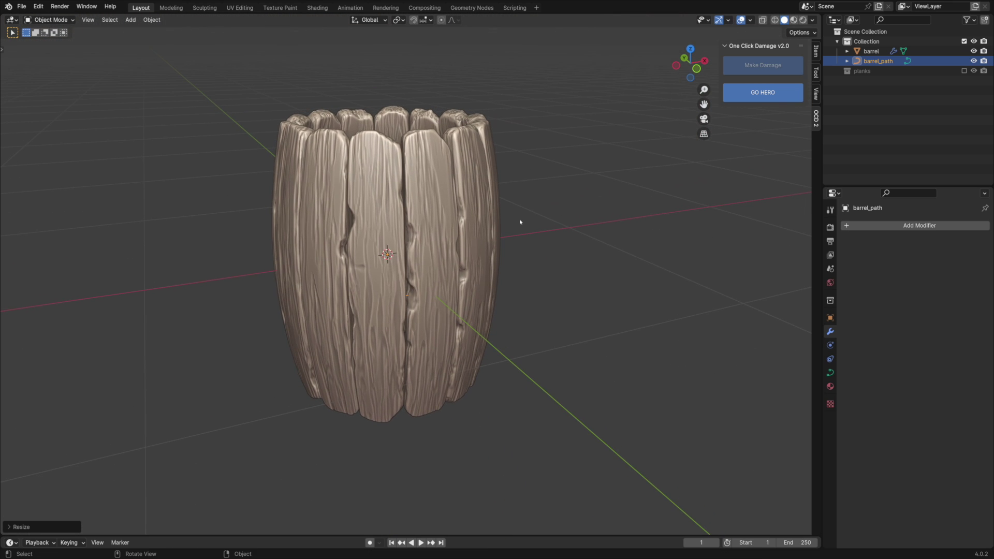
Step: Move barrel_path into a new collection named curves and hide it
{"action": "left_click", "coordinate": [924, 100]}
{"action": "key", "text": "m"}
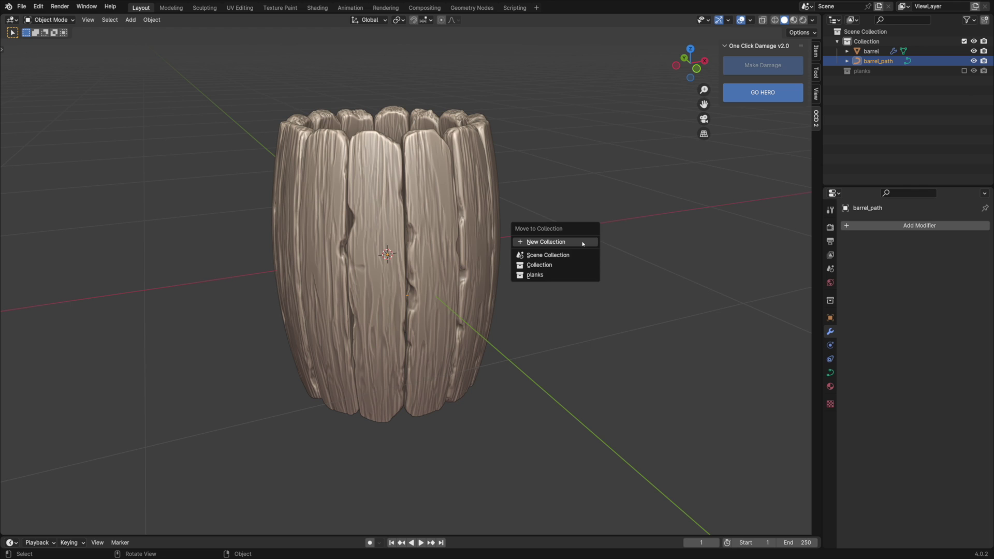
{"action": "left_click", "coordinate": [582, 241]}
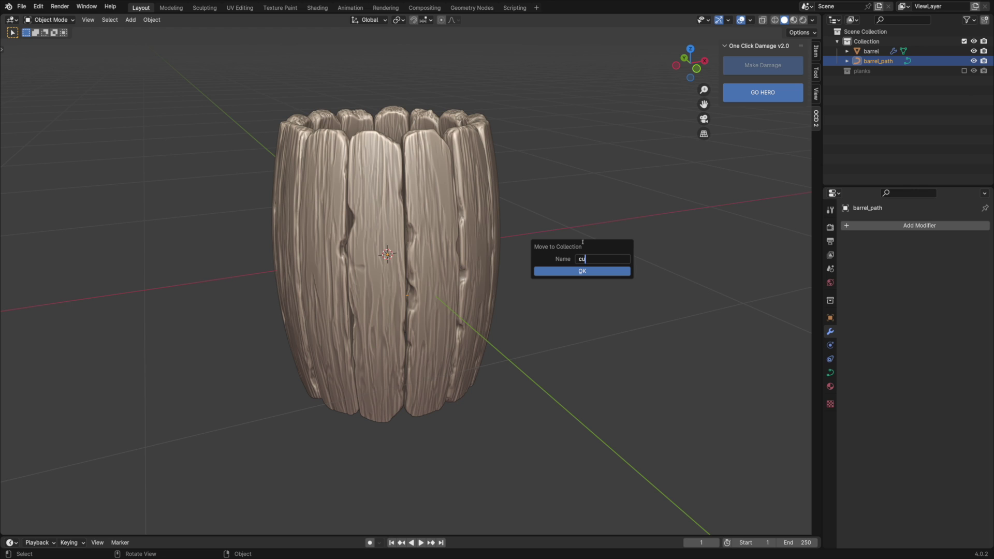
{"action": "key", "text": "Return"}
Step: Add a mesh circle with 86 vertices and scale it to about 0.338 to fit the barrel's inner wall
{"action": "key", "text": "KP_7"}
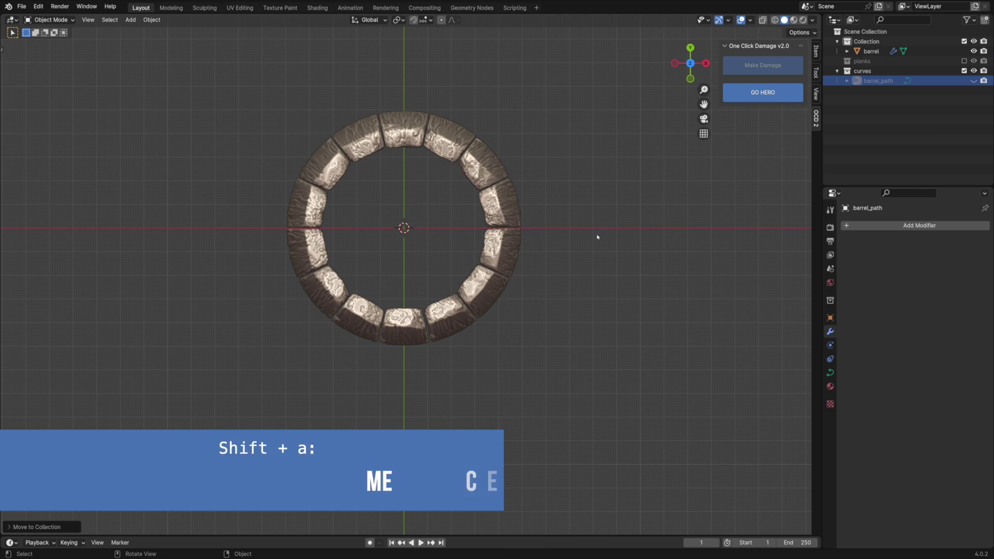
{"action": "key", "text": "shift+a"}
{"action": "mouse_move", "coordinate": [595, 226]}
{"action": "left_click", "coordinate": [641, 244]}
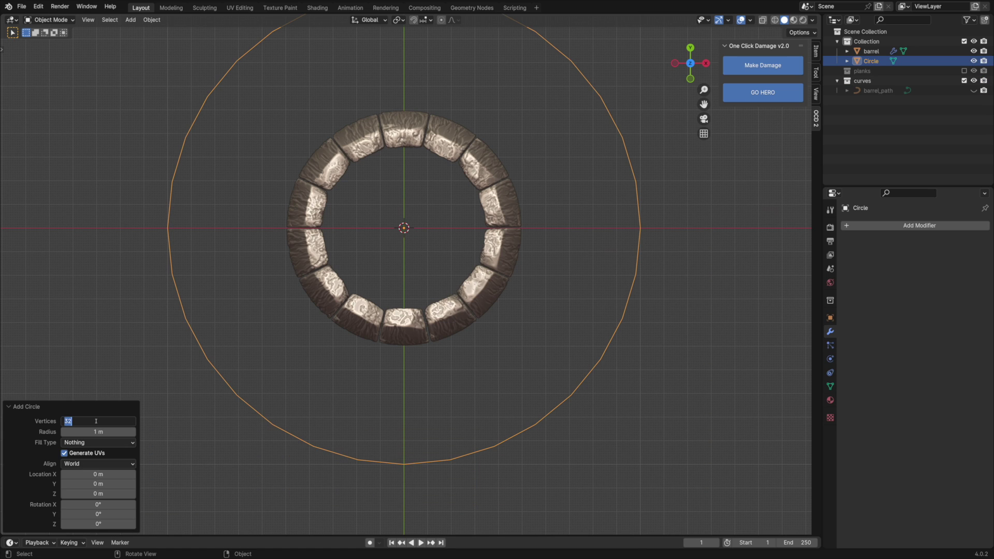
{"action": "left_click", "coordinate": [96, 421]}
{"action": "type", "text": "86"}
{"action": "key", "text": "Return"}
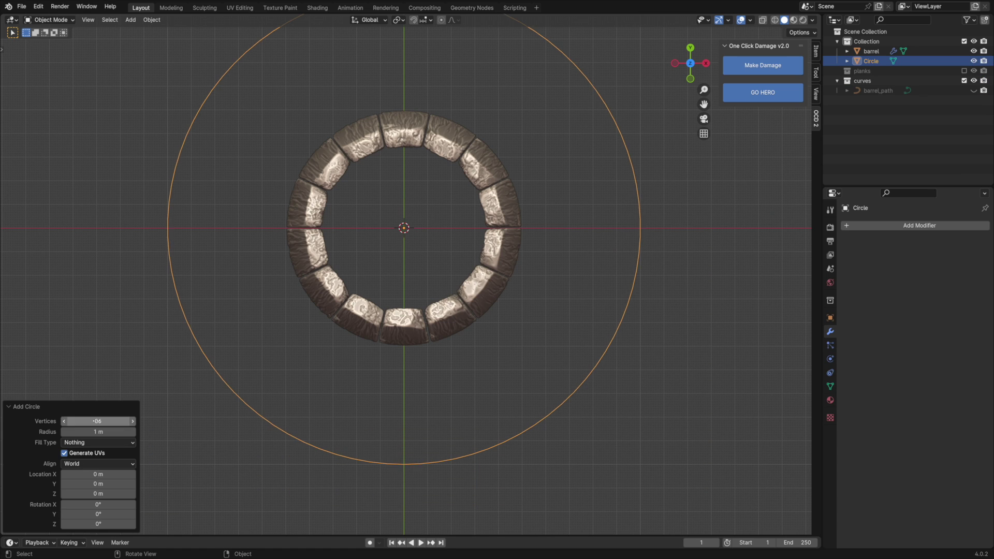
{"action": "key", "text": "s"}
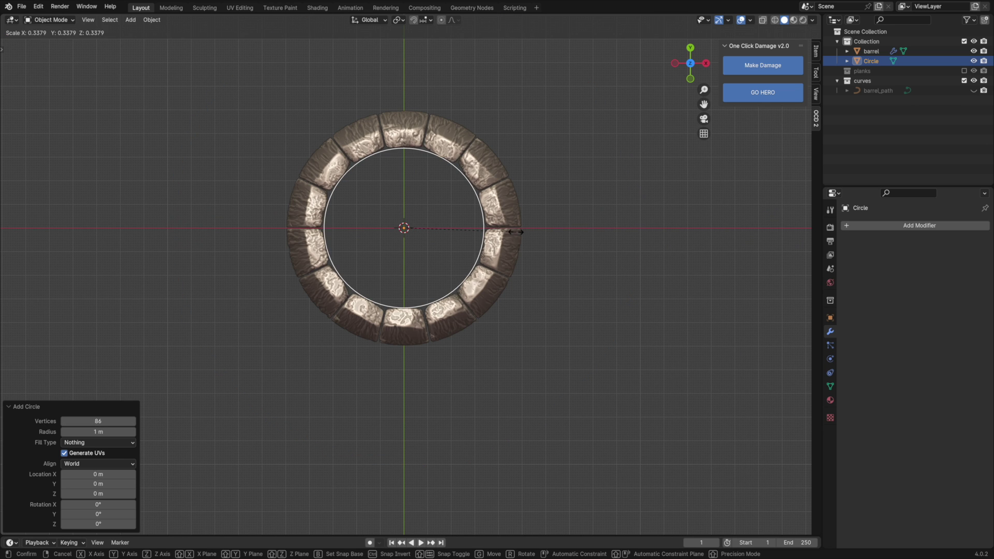
{"action": "left_click", "coordinate": [516, 232]}
Step: Hide the barrel, fill the circle with a face and extrude it upward about 0.36 m into a cylinder
{"action": "middle_click_drag", "start_coordinate": [458, 260], "coordinate": [481, 212]}
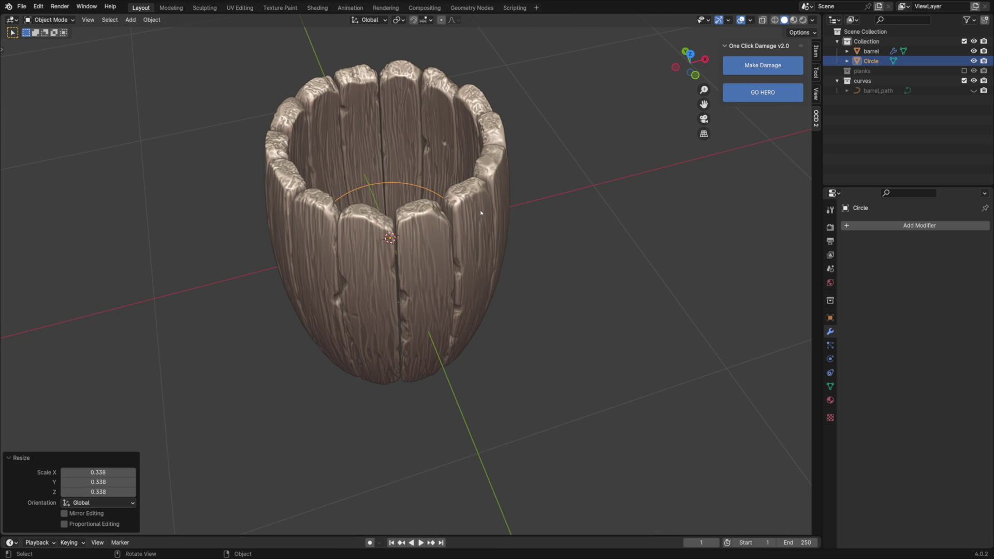
{"action": "left_click", "coordinate": [761, 93]}
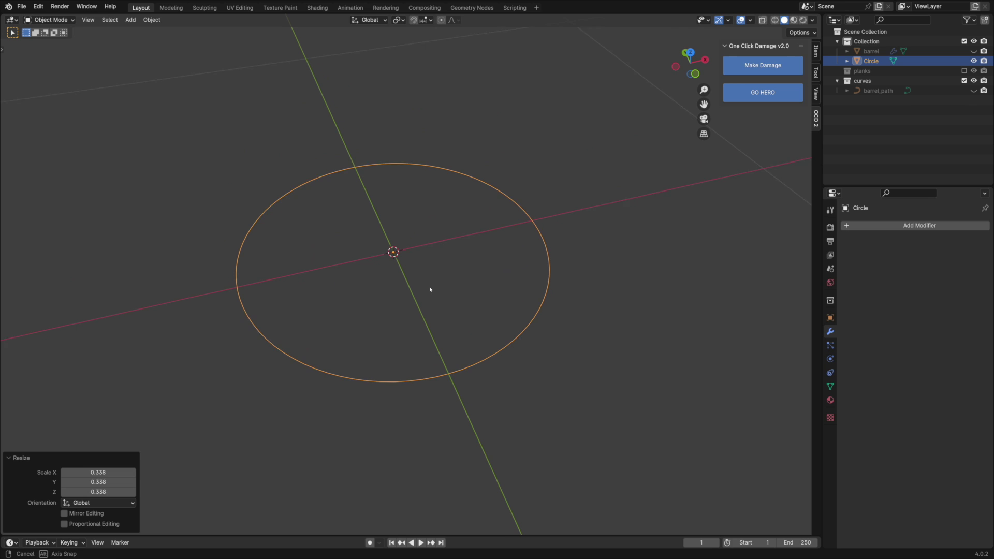
{"action": "key", "text": "1"}
{"action": "key", "text": "f"}
{"action": "middle_click_drag", "start_coordinate": [430, 275], "coordinate": [429, 244]}
{"action": "key", "text": "e"}
{"action": "left_click", "coordinate": [427, 89]}
{"action": "key", "text": "Tab"}
Step: Set the cylinder's origin to its geometry and its Z location to 0 m
{"action": "right_click", "coordinate": [439, 158]}
{"action": "left_click", "coordinate": [438, 159]}
{"action": "right_click", "coordinate": [435, 167]}
{"action": "mouse_move", "coordinate": [415, 193]}
{"action": "left_click", "coordinate": [497, 203]}
{"action": "left_click", "coordinate": [816, 51]}
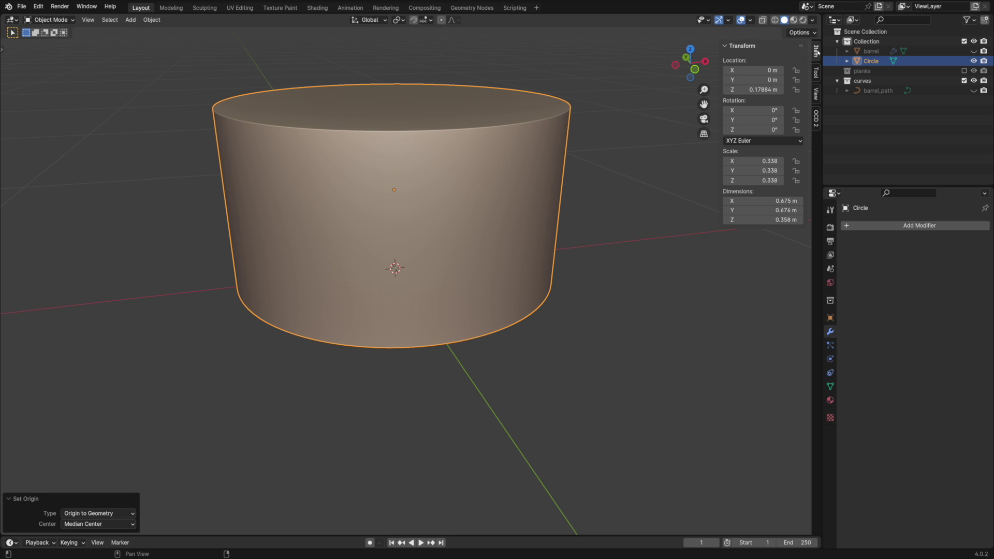
{"action": "left_click", "coordinate": [750, 90]}
{"action": "type", "text": "0"}
{"action": "key", "text": "Return"}
Step: Rotate the cylinder 90° around the X axis
{"action": "key", "text": "KP_1"}
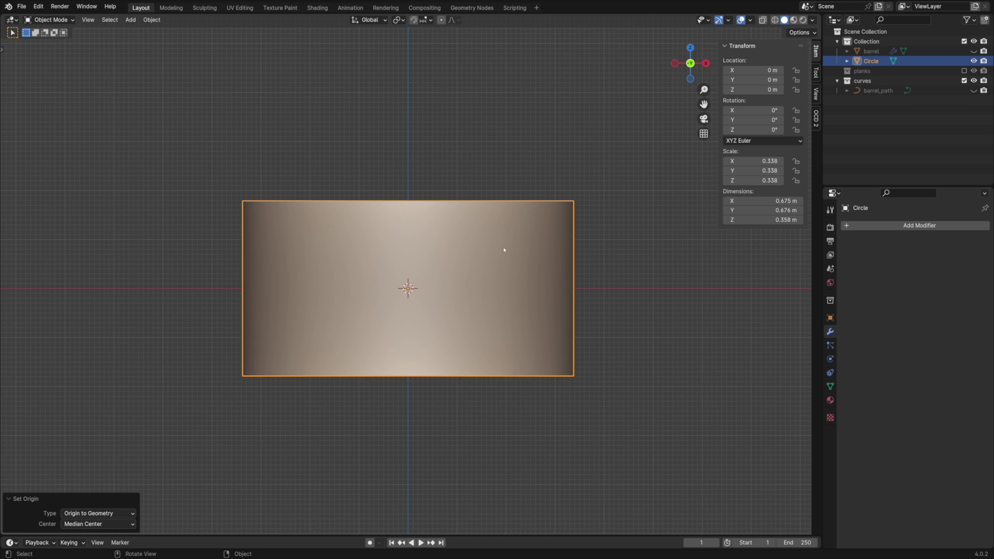
{"action": "mouse_move", "coordinate": [480, 226]}
{"action": "middle_mouse_down"}
{"action": "mouse_move", "coordinate": [517, 260]}
{"action": "mouse_move", "coordinate": [466, 238]}
{"action": "middle_mouse_up"}
{"action": "key", "text": "r"}
{"action": "key", "text": "x"}
{"action": "key", "text": "9"}
{"action": "key", "text": "0"}
{"action": "key", "text": "Return"}
Step: Add a cube at the cylinder's centre, scale it to about 0.158 and thin it to about 0.08 m in Y
{"action": "key", "text": "shift+a"}
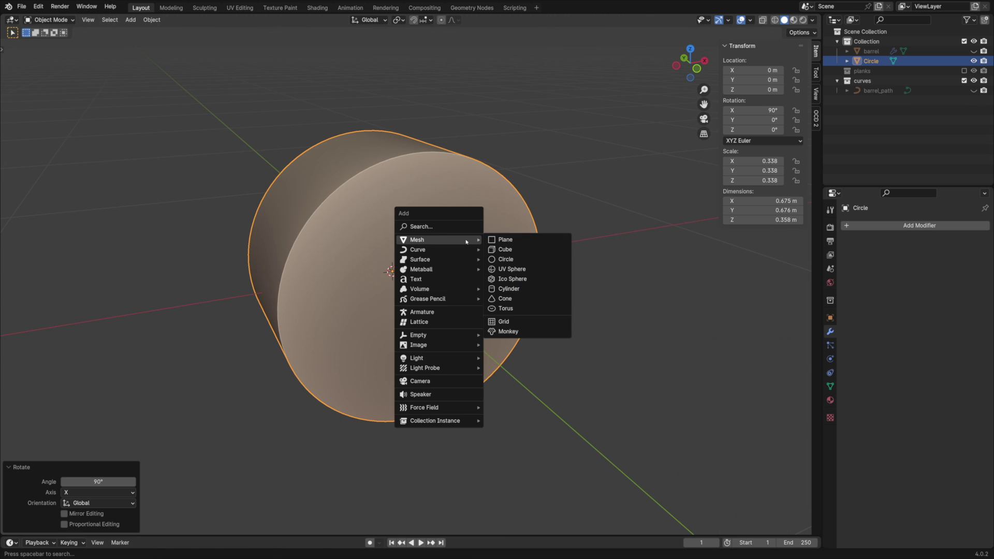
{"action": "left_click", "coordinate": [502, 249]}
{"action": "key", "text": "s"}
{"action": "left_click", "coordinate": [446, 286]}
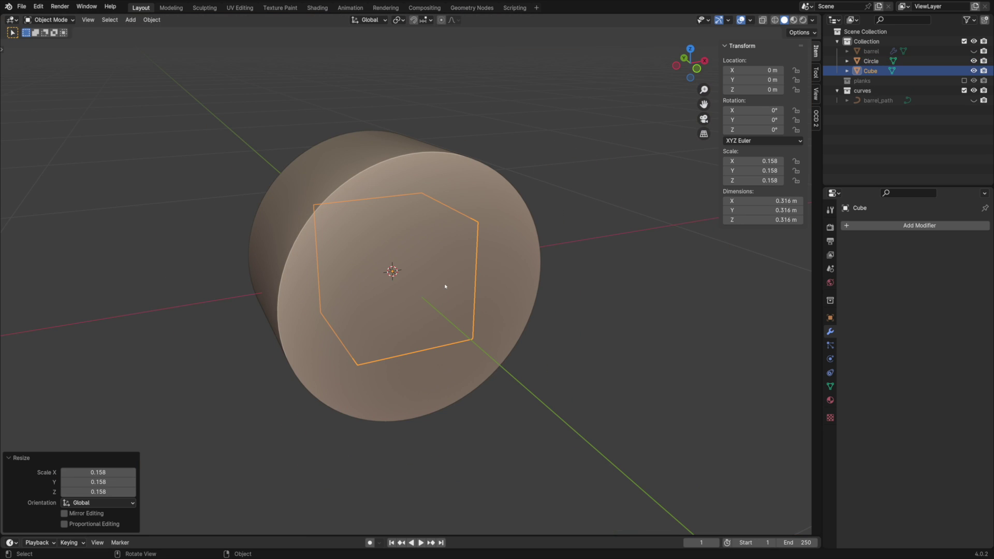
{"action": "left_click_drag", "start_coordinate": [750, 211], "coordinate": [725, 210]}
Step: Stretch the cube along Z past the cylinder, set its width to 0.2 m and shift it along X to one side
{"action": "key", "text": "KP_1"}
{"action": "key", "text": "shift+z"}
{"action": "key", "text": "s"}
{"action": "key", "text": "z"}
{"action": "left_click", "coordinate": [663, 188]}
{"action": "type", "text": "0.2"}
{"action": "key", "text": "Return"}
{"action": "key", "text": "g"}
{"action": "key", "text": "x"}
{"action": "left_click", "coordinate": [413, 237]}
Step: Duplicate the plank along X to the cylinder's middle and rescale the copy's width
{"action": "key", "text": "shift+d"}
{"action": "key", "text": "x"}
{"action": "left_click", "coordinate": [519, 237]}
{"action": "key", "text": "s"}
{"action": "key", "text": "x"}
{"action": "left_click", "coordinate": [570, 238]}
Step: Duplicate the middle plank along X, scale the copy to about 0.168 m wide and place it beside the middle one
{"action": "key", "text": "shift+d"}
{"action": "key", "text": "x"}
{"action": "left_click", "coordinate": [661, 242]}
{"action": "key", "text": "s"}
{"action": "key", "text": "x"}
{"action": "left_click", "coordinate": [606, 239]}
{"action": "key", "text": "g"}
{"action": "key", "text": "x"}
{"action": "left_click", "coordinate": [590, 244]}
Step: Select all three lid planks and join them into a single object
{"action": "mouse_move", "coordinate": [590, 244]}
{"action": "middle_mouse_down"}
{"action": "mouse_move", "coordinate": [484, 245]}
{"action": "mouse_move", "coordinate": [510, 266]}
{"action": "middle_mouse_up"}
{"action": "key", "text": "shift+z"}
{"action": "left_click", "coordinate": [327, 125]}
{"action": "left_click", "coordinate": [415, 111], "text": "shift"}
{"action": "left_click", "coordinate": [459, 107], "text": "shift"}
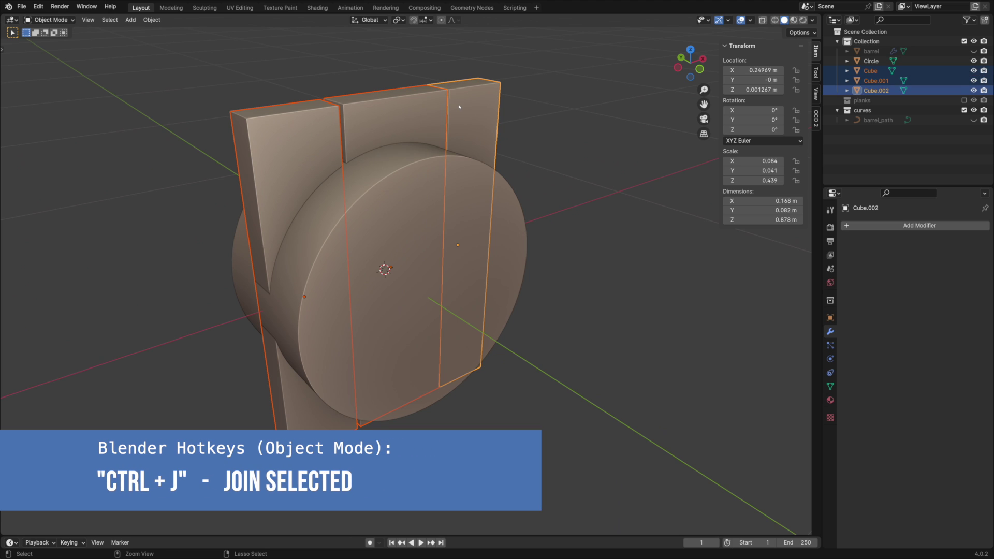
{"action": "key", "text": "ctrl+j"}
{"action": "middle_click_drag", "start_coordinate": [449, 209], "coordinate": [472, 206], "text": "shift"}
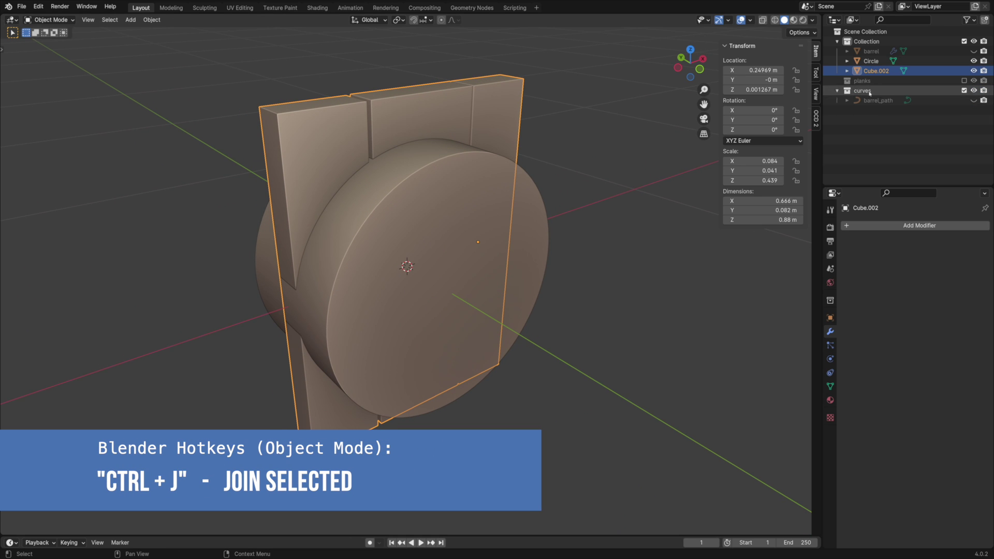
Step: Hide the cylinder and add a Boolean Intersect modifier to the joined planks with Circle as its object
{"action": "left_click", "coordinate": [874, 61]}
{"action": "key", "text": "h"}
{"action": "left_click", "coordinate": [477, 160]}
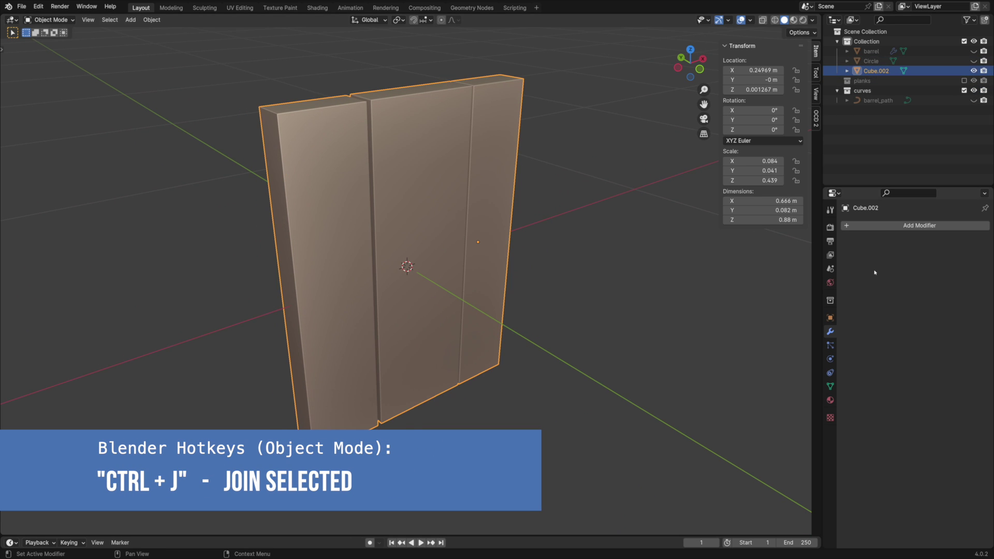
{"action": "key", "text": "shift+a"}
{"action": "mouse_move", "coordinate": [870, 265]}
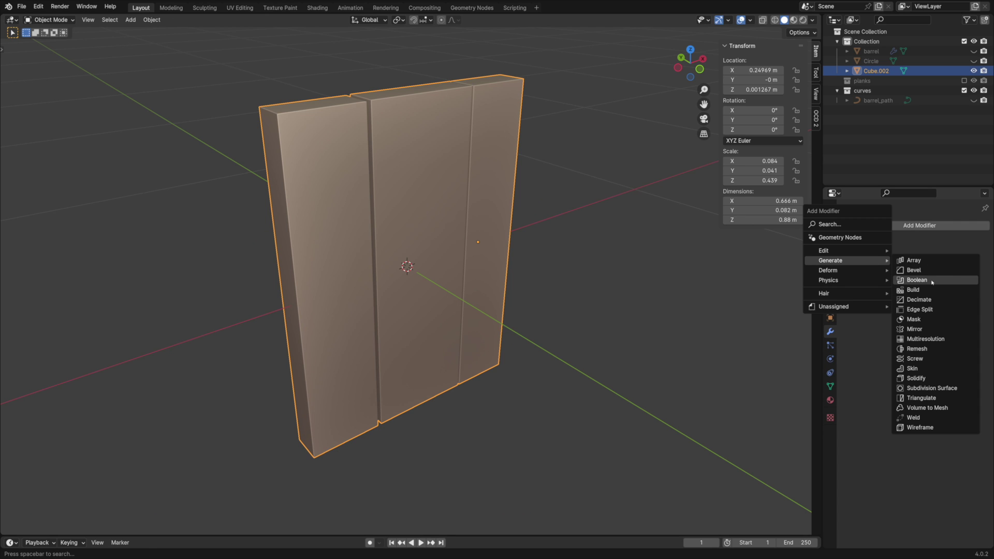
{"action": "left_click", "coordinate": [933, 281]}
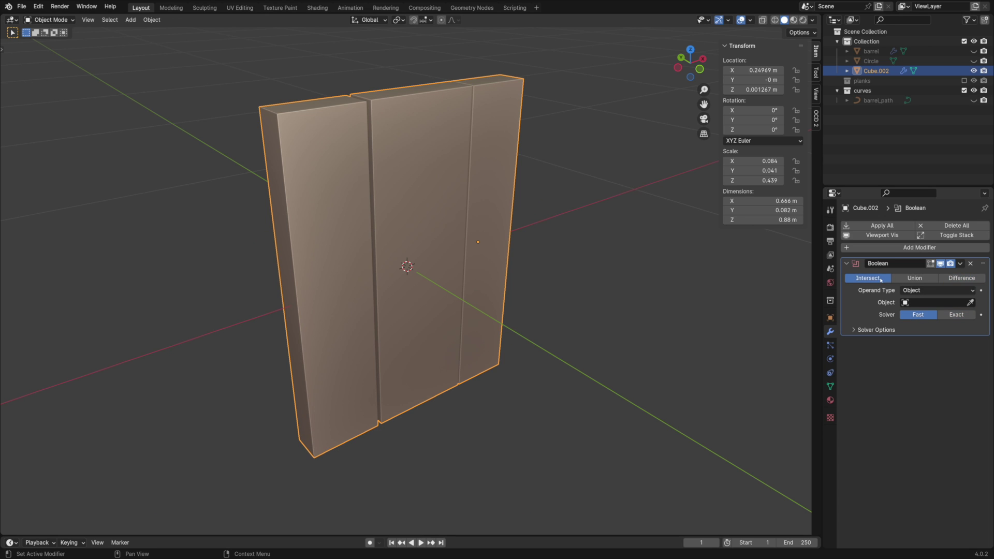
{"action": "left_click", "coordinate": [919, 304]}
{"action": "left_click", "coordinate": [899, 325]}
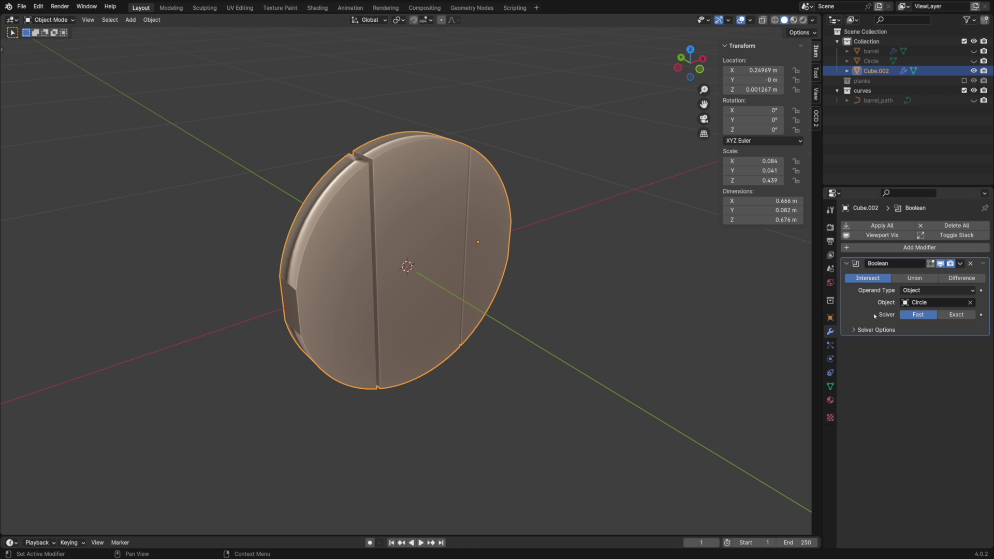
Step: Correct the shading of the round plank lid and apply its Boolean modifier
{"action": "right_click", "coordinate": [466, 218]}
{"action": "left_click", "coordinate": [445, 187]}
{"action": "middle_click_drag", "start_coordinate": [478, 224], "coordinate": [449, 203]}
{"action": "left_click", "coordinate": [960, 263]}
{"action": "left_click", "coordinate": [922, 271]}
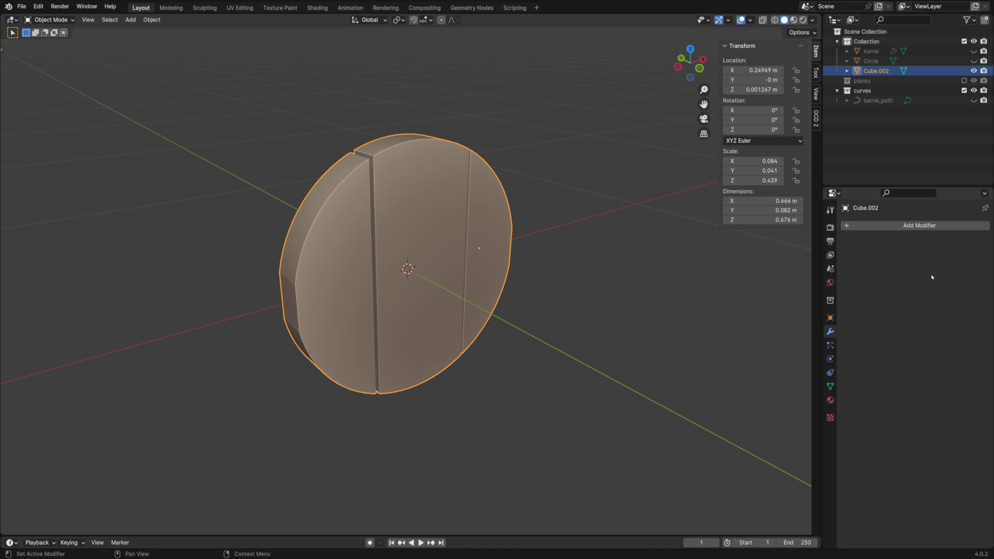
Step: Separate the joined round lid by loose parts and set each plank's origin to its geometry
{"action": "key", "text": "Tab"}
{"action": "key", "text": "p"}
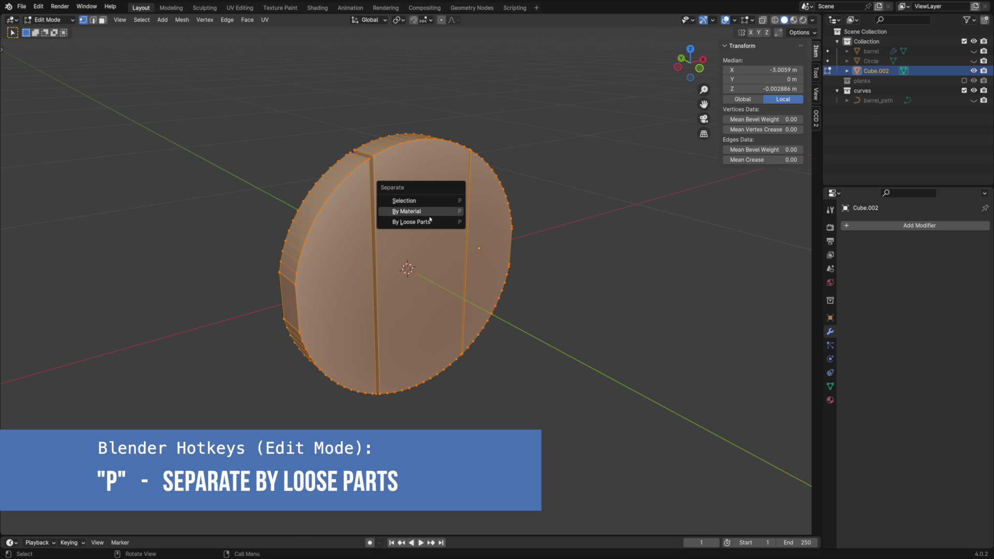
{"action": "left_click", "coordinate": [433, 221]}
{"action": "key", "text": "Tab"}
{"action": "right_click", "coordinate": [430, 206]}
{"action": "mouse_move", "coordinate": [425, 254]}
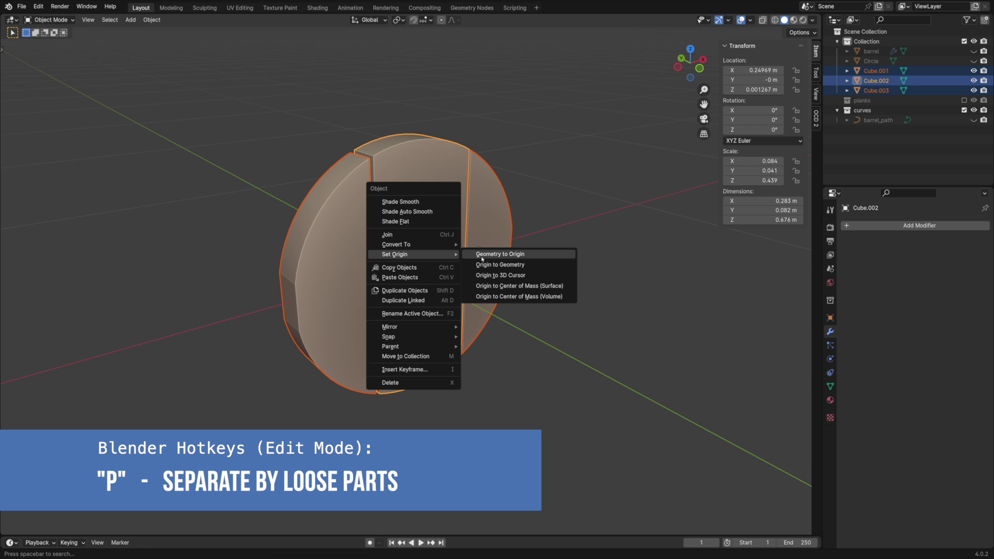
{"action": "left_click", "coordinate": [497, 265]}
{"action": "mouse_move", "coordinate": [488, 255]}
{"action": "middle_mouse_down"}
{"action": "mouse_move", "coordinate": [577, 244]}
{"action": "mouse_move", "coordinate": [492, 237]}
{"action": "middle_mouse_up"}
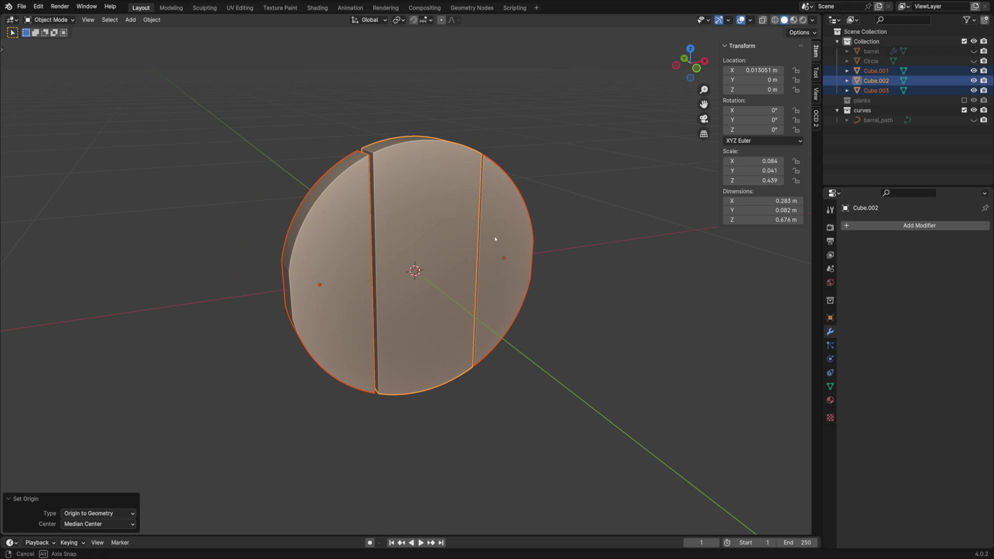
Step: Move the three separated lid planks into a new collection named lid_planks
{"action": "key", "text": "m"}
{"action": "left_click", "coordinate": [496, 238]}
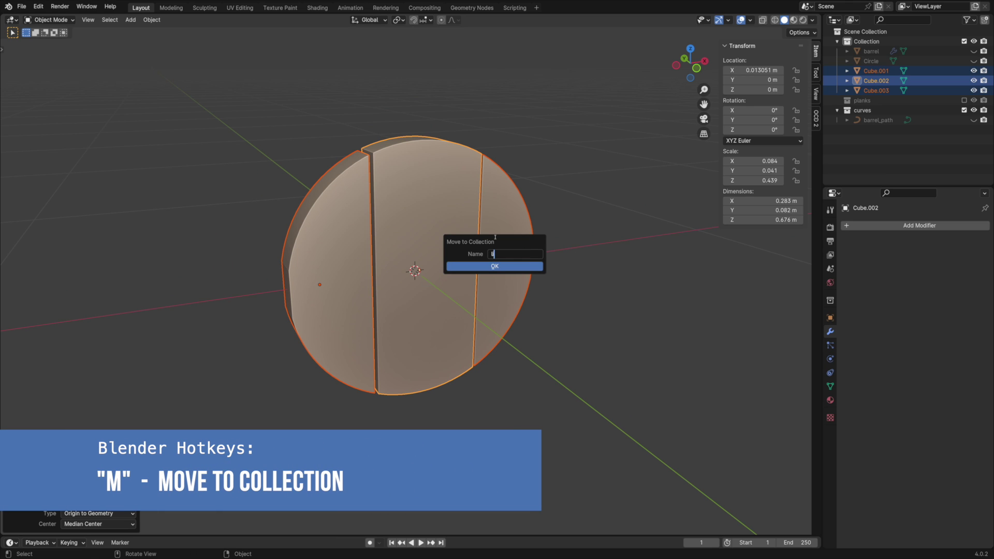
{"action": "key", "text": "Return"}
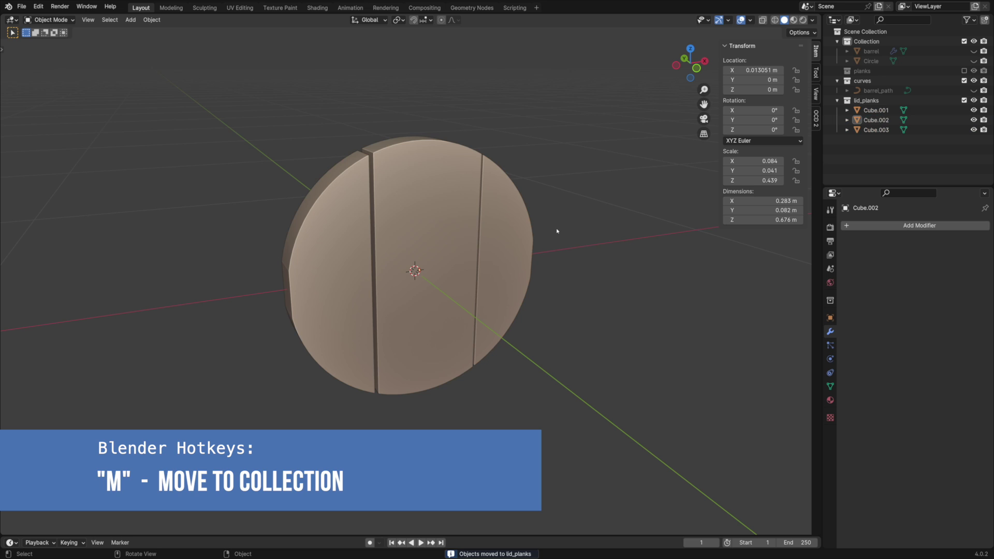
Step: Select all three lid planks and apply One Click Damage with the OCD_Hero.planks setup
{"action": "left_click", "coordinate": [425, 213]}
{"action": "left_click", "coordinate": [360, 223], "text": "shift"}
{"action": "left_click", "coordinate": [522, 226], "text": "shift"}
{"action": "left_click", "coordinate": [456, 230], "text": "shift"}
{"action": "left_click", "coordinate": [816, 118]}
{"action": "left_click", "coordinate": [763, 67]}
{"action": "key", "text": "a"}
{"action": "left_click", "coordinate": [726, 137]}
{"action": "key", "text": "alt+a"}
{"action": "scroll", "coordinate": [484, 233], "scroll_direction": "down", "scroll_amount": 1}
{"action": "mouse_move", "coordinate": [484, 233]}
{"action": "middle_mouse_down"}
{"action": "mouse_move", "coordinate": [455, 236]}
{"action": "mouse_move", "coordinate": [475, 241]}
{"action": "middle_mouse_up"}
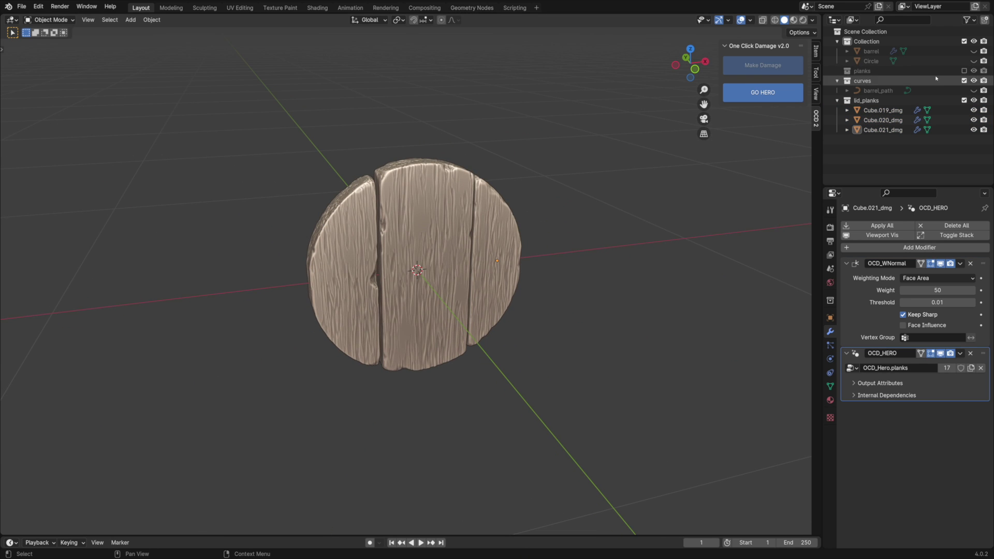
Step: Re-enable the planks collection and feed Cube.001_dmg through an Object Info node into HERO - Start's Ref Geo IN
{"action": "left_click", "coordinate": [964, 71]}
{"action": "middle_click_drag", "start_coordinate": [596, 201], "coordinate": [535, 204]}
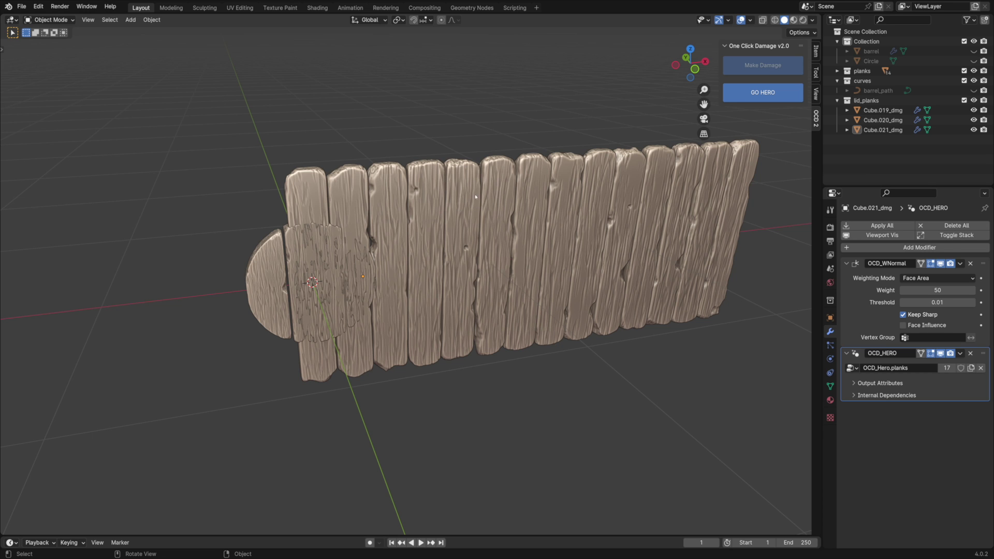
{"action": "left_click", "coordinate": [470, 8]}
{"action": "scroll", "coordinate": [513, 171], "scroll_direction": "down", "scroll_amount": 4}
{"action": "middle_click_drag", "start_coordinate": [526, 213], "coordinate": [593, 190]}
{"action": "scroll", "coordinate": [593, 190], "scroll_direction": "up", "scroll_amount": 2}
{"action": "left_click_drag", "start_coordinate": [880, 80], "coordinate": [567, 251]}
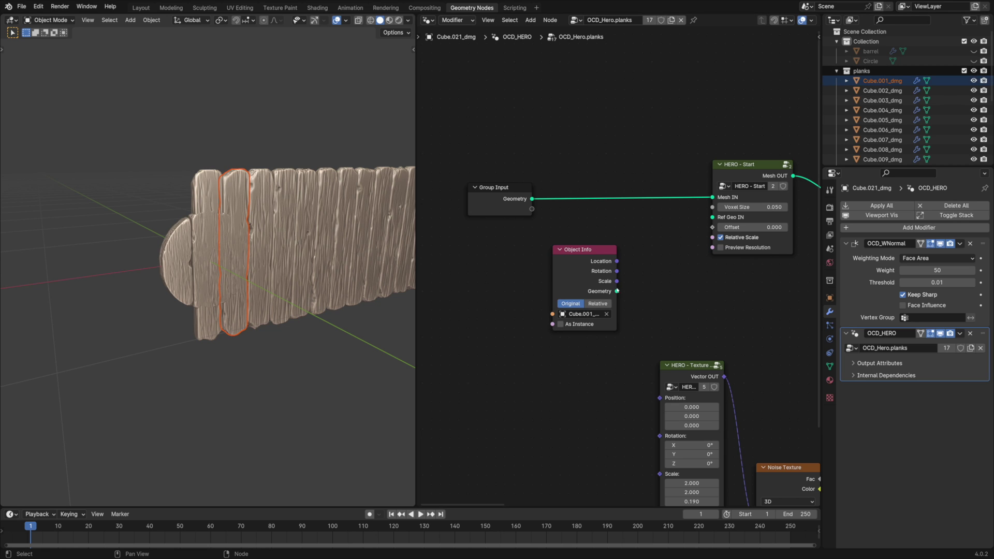
{"action": "scroll", "coordinate": [617, 288], "scroll_direction": "up", "scroll_amount": 2}
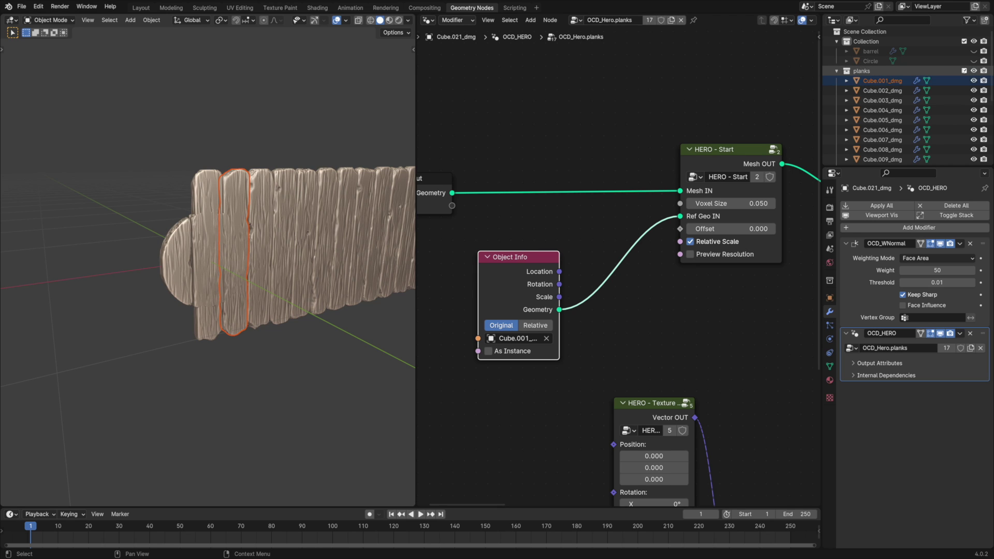
Step: Exclude the planks collection from the view layer and return to the Layout workspace
{"action": "left_click", "coordinate": [964, 71]}
{"action": "middle_click_drag", "start_coordinate": [241, 271], "coordinate": [227, 270]}
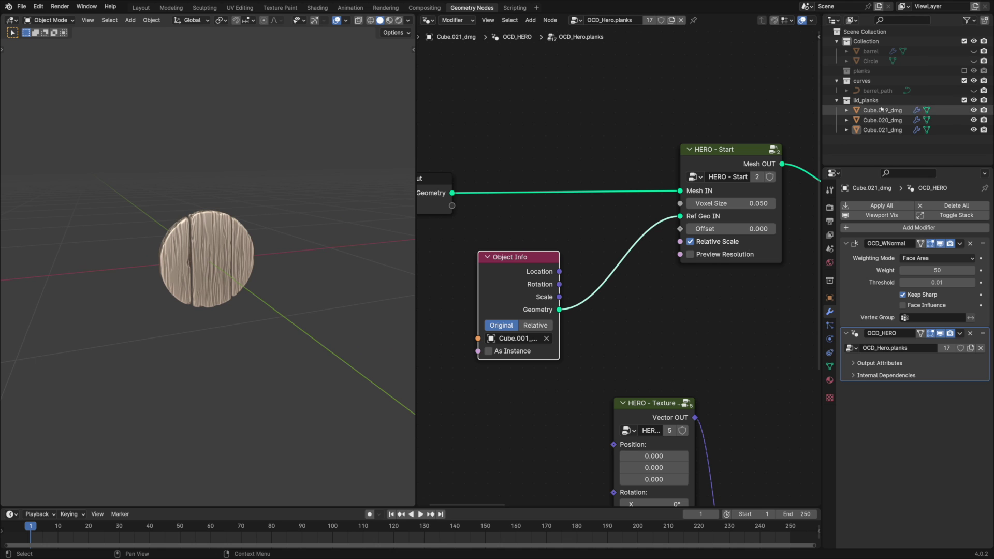
{"action": "left_click", "coordinate": [140, 8]}
{"action": "middle_click_drag", "start_coordinate": [398, 272], "coordinate": [466, 261], "text": "shift"}
{"action": "scroll", "coordinate": [461, 261], "scroll_direction": "up", "scroll_amount": 1}
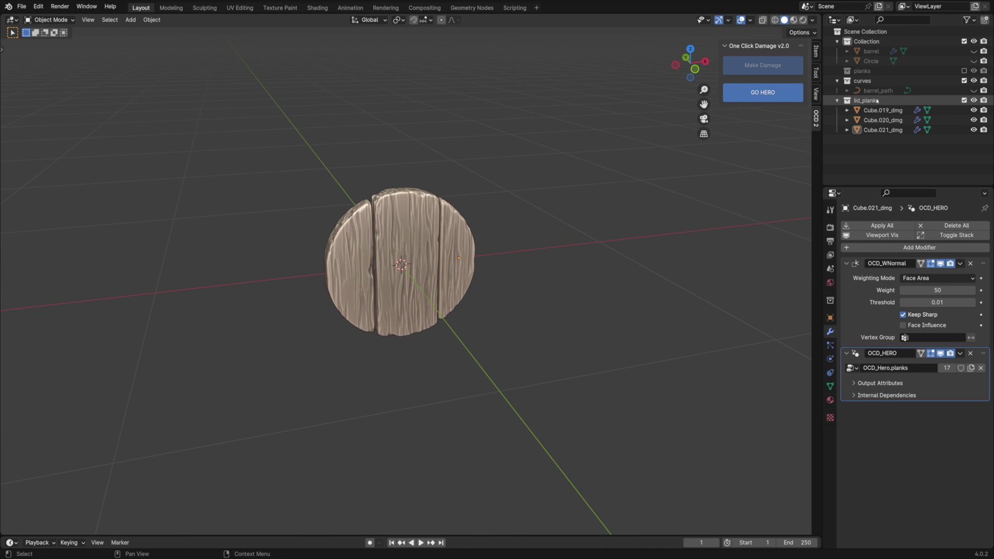
Step: Add a cube to the lid_planks collection and scale it uniformly to about 0.15
{"action": "scroll", "coordinate": [418, 261], "scroll_direction": "up", "scroll_amount": 1}
{"action": "key", "text": "shift+a"}
{"action": "mouse_move", "coordinate": [420, 261]}
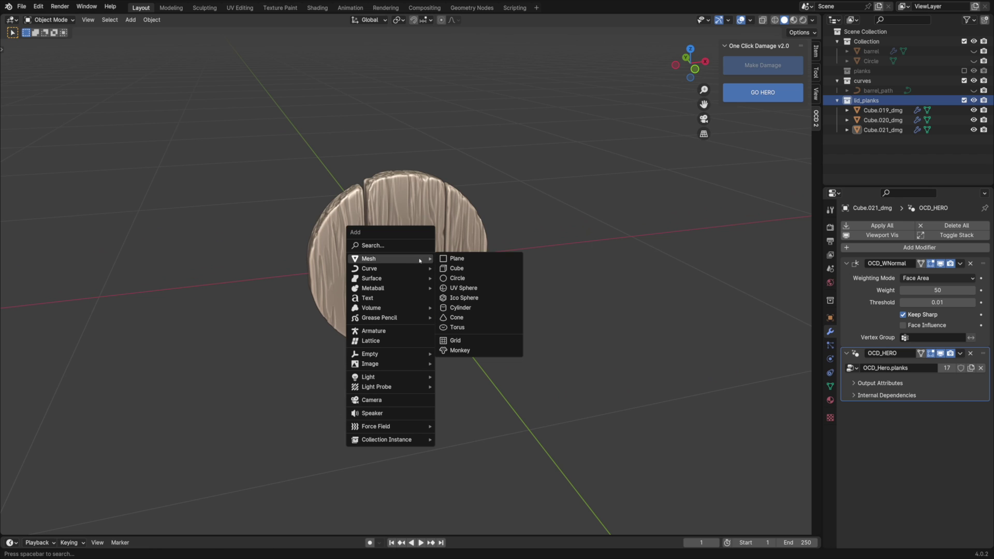
{"action": "left_click", "coordinate": [462, 270]}
{"action": "key", "text": "s"}
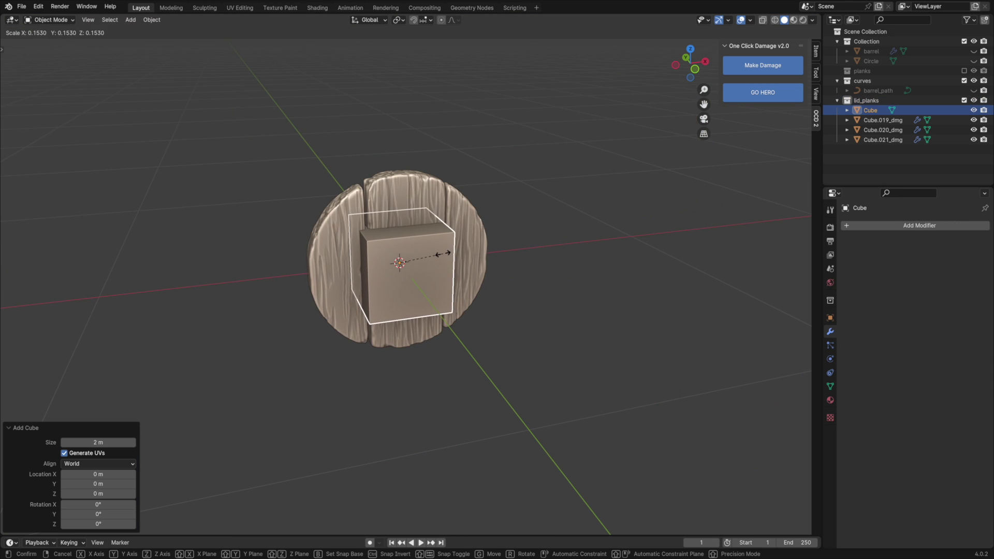
{"action": "left_click", "coordinate": [444, 254]}
Step: Flatten the cube to about 0.27 along Y and move it along Y to the lid's front face
{"action": "key", "text": "KP_7"}
{"action": "key", "text": "s"}
{"action": "key", "text": "y"}
{"action": "left_click", "coordinate": [399, 202]}
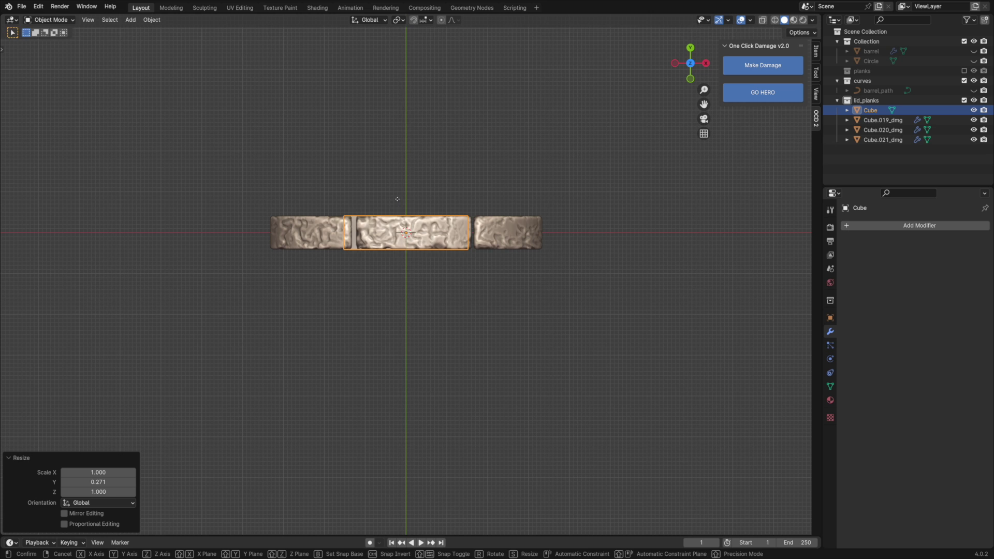
{"action": "key", "text": "g"}
{"action": "key", "text": "y"}
{"action": "left_click", "coordinate": [435, 234]}
Step: Narrow the cube along X and stretch it along Z into an upright bar, then apply its scale
{"action": "key", "text": "s"}
{"action": "key", "text": "x"}
{"action": "left_click", "coordinate": [418, 263]}
{"action": "middle_click_drag", "start_coordinate": [419, 263], "coordinate": [454, 173]}
{"action": "key", "text": "s"}
{"action": "key", "text": "z"}
{"action": "left_click", "coordinate": [496, 138]}
{"action": "key", "text": "ctrl+a"}
{"action": "left_click", "coordinate": [475, 184]}
Step: Taper the bar by scaling its front face slightly down along Z and X
{"action": "key", "text": "Tab"}
{"action": "left_click", "coordinate": [414, 228]}
{"action": "key", "text": "s"}
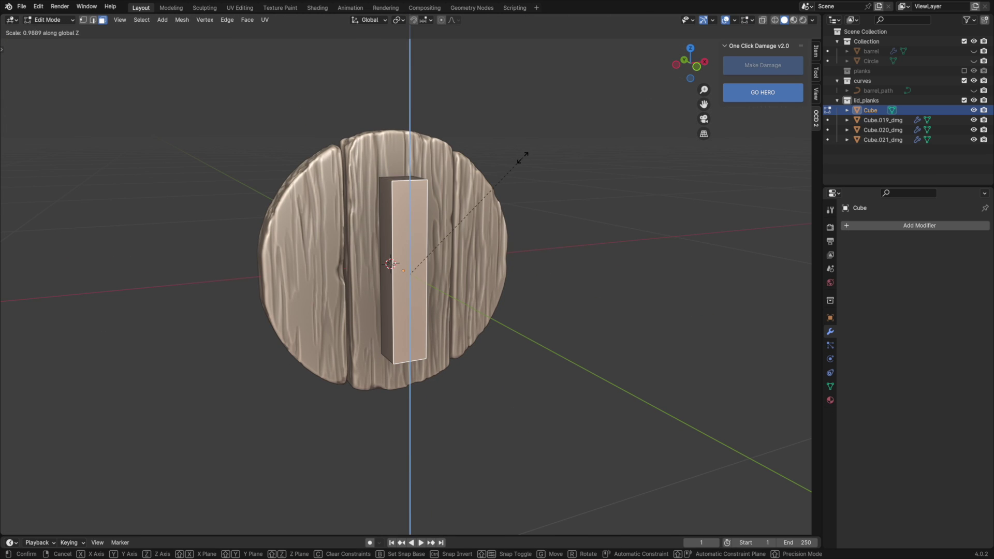
{"action": "key", "text": "z"}
{"action": "left_click", "coordinate": [516, 169]}
{"action": "key", "text": "s"}
{"action": "key", "text": "x"}
{"action": "left_click", "coordinate": [500, 194]}
{"action": "middle_click_drag", "start_coordinate": [500, 194], "coordinate": [459, 218]}
Step: Shift the bar along X to one side of the middle plank and place a duplicate on the other side
{"action": "key", "text": "Tab"}
{"action": "key", "text": "g"}
{"action": "key", "text": "x"}
{"action": "left_click", "coordinate": [383, 215]}
{"action": "key", "text": "shift+d"}
{"action": "key", "text": "x"}
{"action": "left_click", "coordinate": [458, 216]}
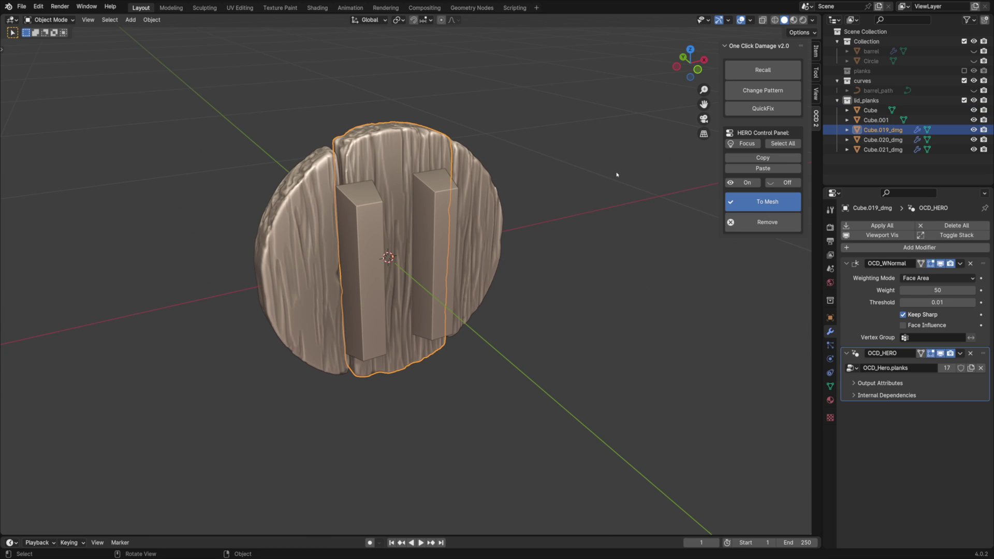
Step: Apply One Click Damage to both bars with the OCD_Hero.planks setup
{"action": "left_click", "coordinate": [750, 222]}
{"action": "left_click", "coordinate": [736, 65]}
{"action": "key", "text": "a"}
{"action": "key", "text": "a"}
{"action": "left_click", "coordinate": [732, 139]}
{"action": "left_click", "coordinate": [730, 140]}
{"action": "key", "text": "alt+a"}
{"action": "middle_click_drag", "start_coordinate": [494, 204], "coordinate": [440, 202]}
Step: Select both damaged bars and rotate them together in front view so they lie crosswise over the lid planks
{"action": "left_click", "coordinate": [435, 244]}
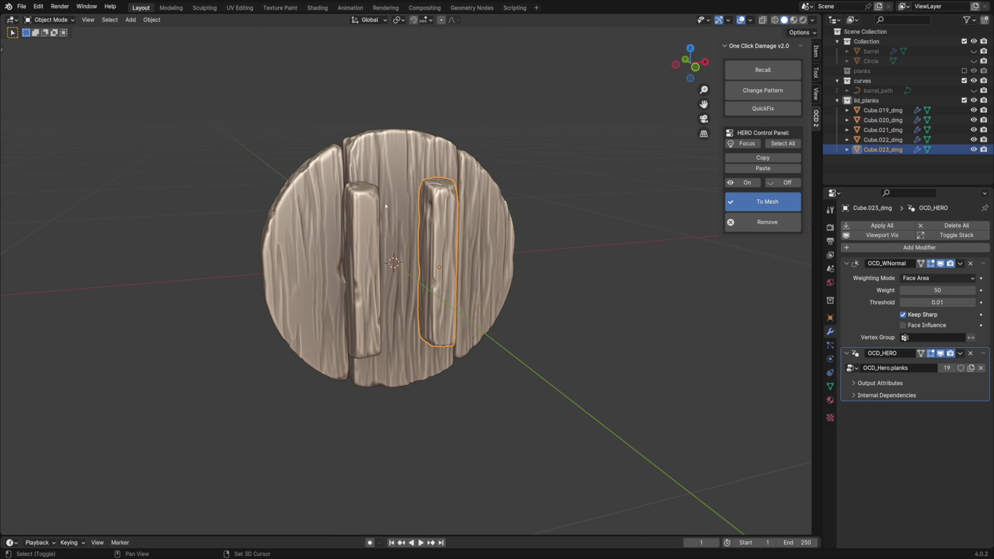
{"action": "left_click", "coordinate": [363, 244], "text": "shift"}
{"action": "key", "text": "KP_1"}
{"action": "key", "text": "r"}
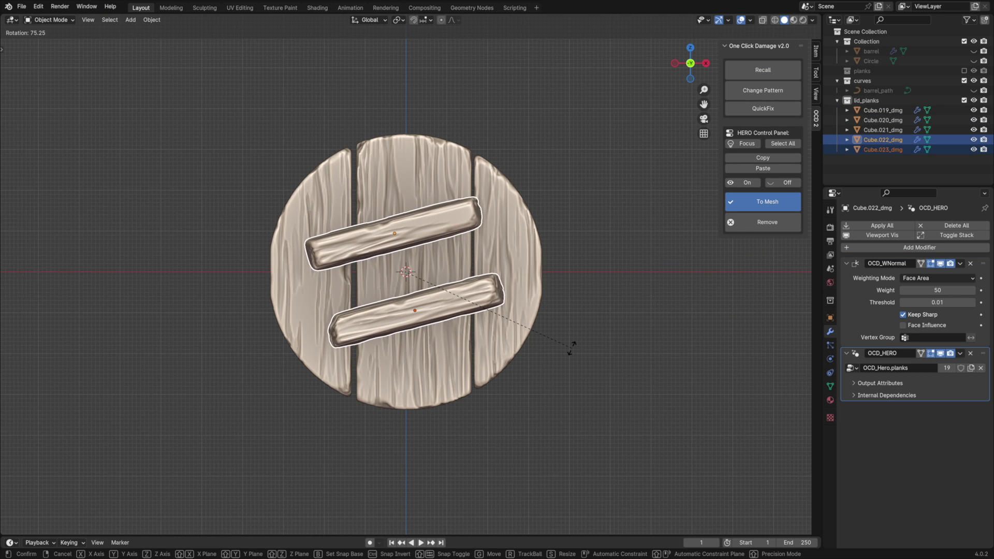
{"action": "left_click", "coordinate": [568, 377]}
Step: Rotate and reposition the lower bar slightly so the two crossbars look uneven
{"action": "left_click", "coordinate": [466, 310]}
{"action": "key", "text": "r"}
{"action": "left_click", "coordinate": [558, 265]}
{"action": "key", "text": "g"}
{"action": "left_click", "coordinate": [557, 265]}
{"action": "key", "text": "alt+a"}
{"action": "middle_click_drag", "start_coordinate": [440, 236], "coordinate": [474, 259]}
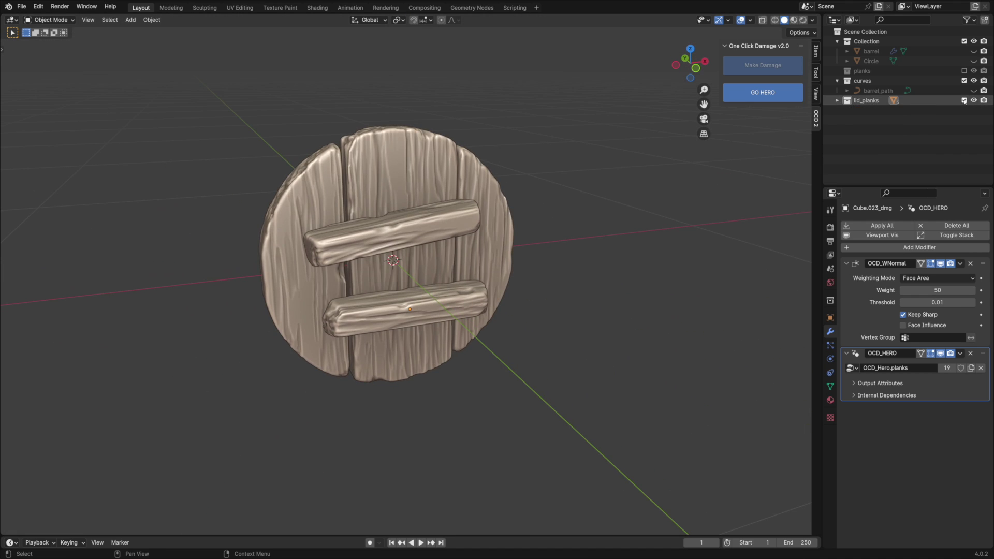
Step: Exclude the lid_planks collection, add a plane to the Scene Collection and rename it lid
{"action": "left_click", "coordinate": [964, 101]}
{"action": "middle_click_drag", "start_coordinate": [566, 229], "coordinate": [566, 244]}
{"action": "left_click", "coordinate": [865, 31]}
{"action": "key", "text": "shift+a"}
{"action": "mouse_move", "coordinate": [482, 242]}
{"action": "left_click", "coordinate": [561, 242]}
{"action": "scroll", "coordinate": [561, 241], "scroll_direction": "down", "scroll_amount": 3}
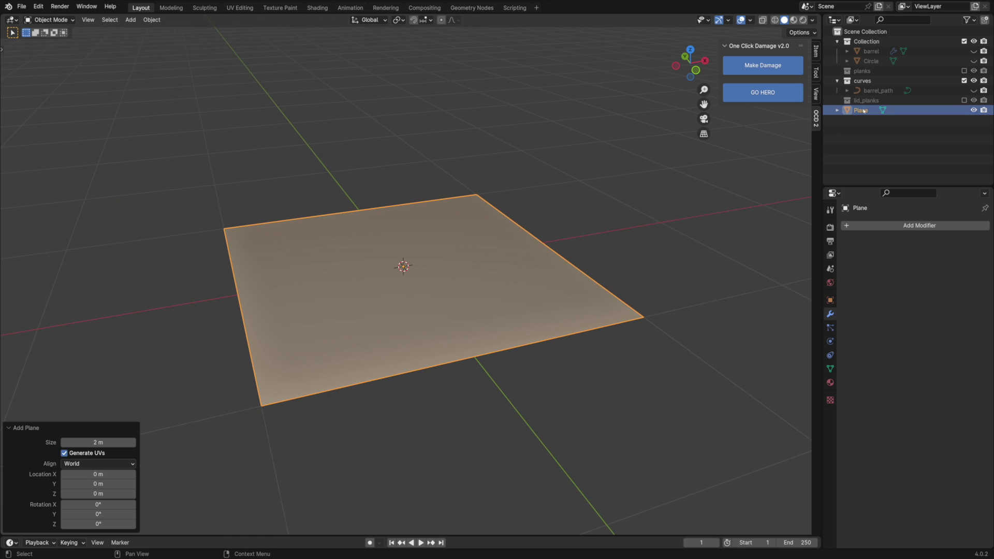
{"action": "double_click", "coordinate": [863, 111]}
{"action": "type", "text": "lid"}
Step: Give the lid a new Geometry Nodes tree and connect a Collection Info node of lid_planks to the Group Output
{"action": "left_click", "coordinate": [919, 226]}
{"action": "left_click", "coordinate": [917, 279]}
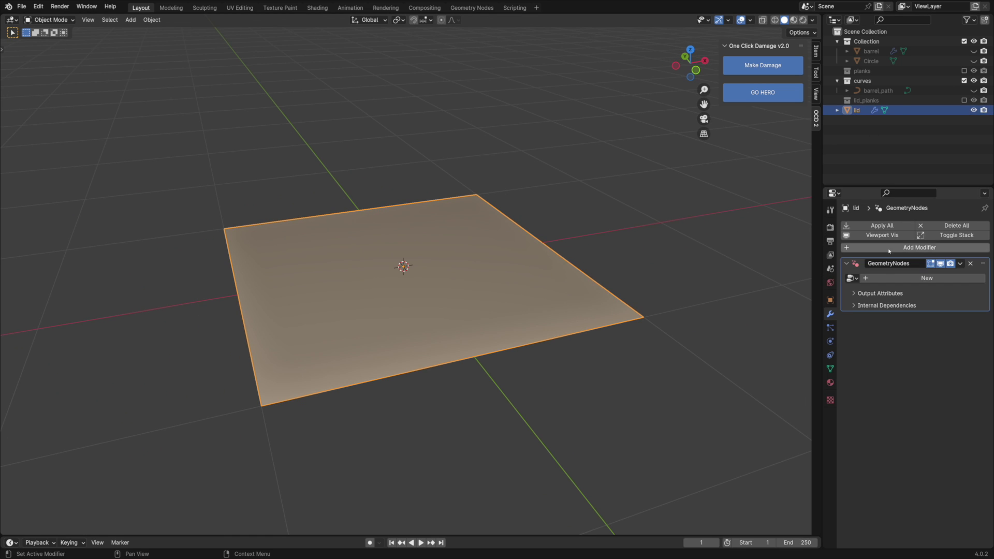
{"action": "left_click", "coordinate": [472, 8]}
{"action": "scroll", "coordinate": [534, 266], "scroll_direction": "up", "scroll_amount": 3}
{"action": "left_click", "coordinate": [836, 81]}
{"action": "left_click_drag", "start_coordinate": [865, 91], "coordinate": [528, 292]}
{"action": "left_click_drag", "start_coordinate": [559, 304], "coordinate": [720, 237]}
Step: Insert a Realize Instances node between Collection Info and Group Output
{"action": "key", "text": "shift+a"}
{"action": "mouse_move", "coordinate": [655, 311]}
{"action": "left_click", "coordinate": [704, 319]}
{"action": "left_click", "coordinate": [607, 296]}
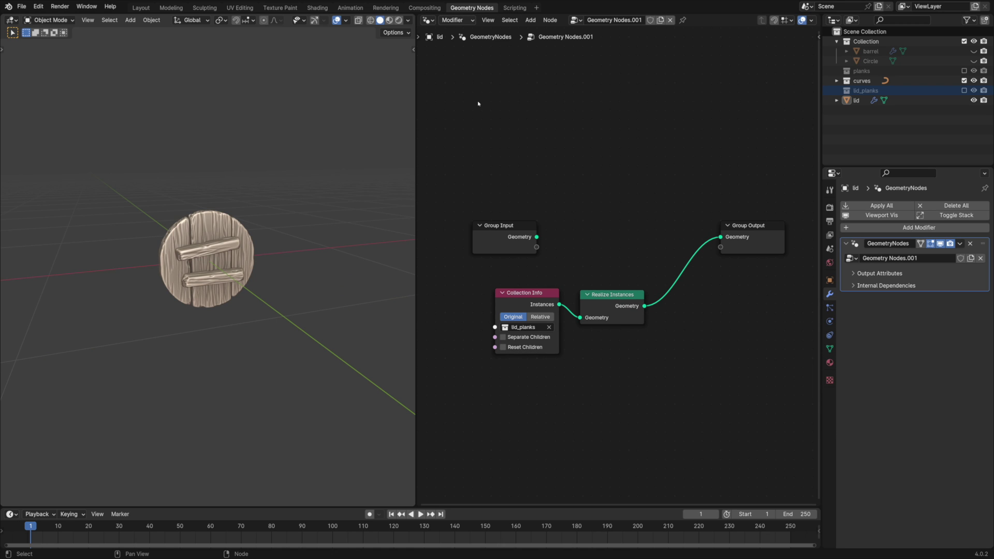
Step: Unhide the barrel in the Layout workspace and rotate the lid -90° about X
{"action": "left_click", "coordinate": [141, 7]}
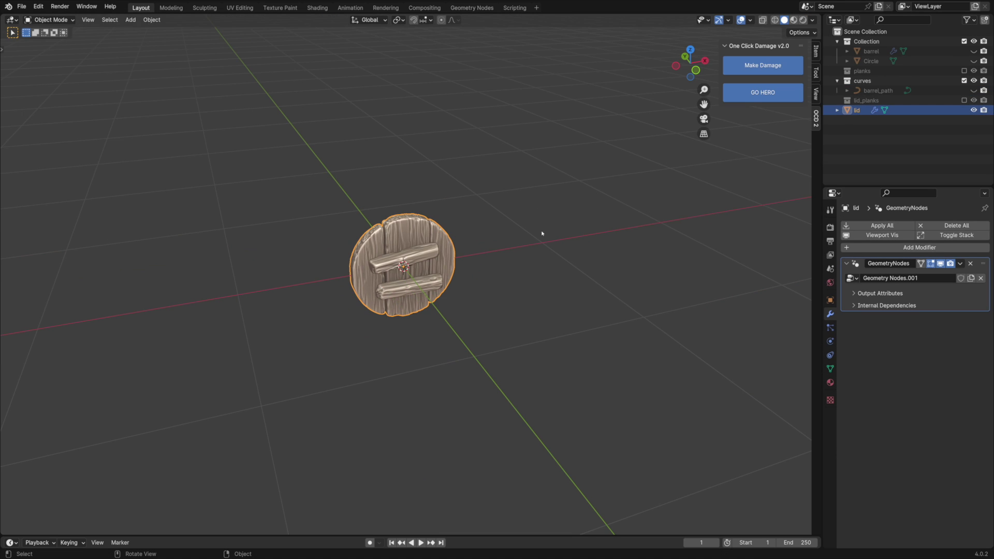
{"action": "left_click", "coordinate": [974, 51]}
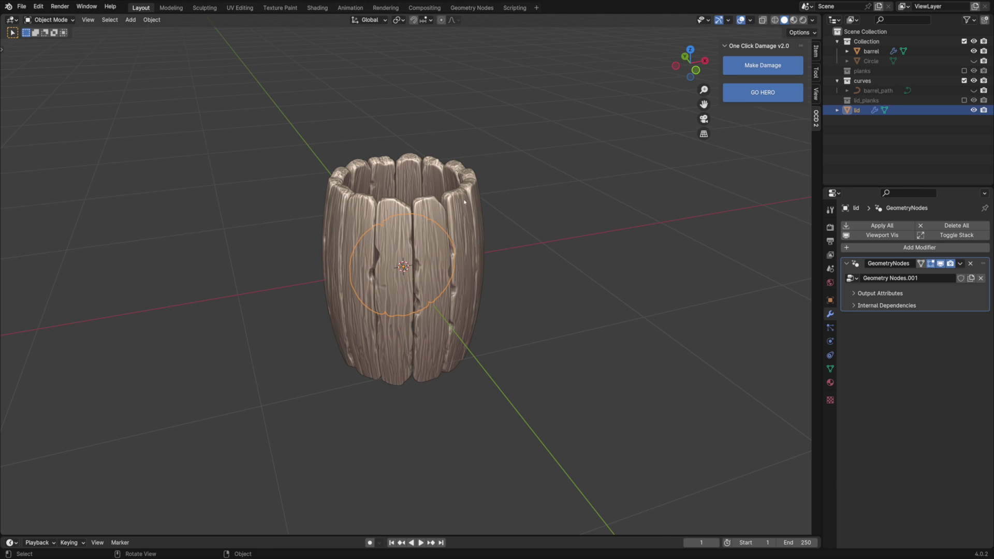
{"action": "middle_click_drag", "start_coordinate": [464, 201], "coordinate": [475, 206]}
{"action": "type", "text": "rx-90"}
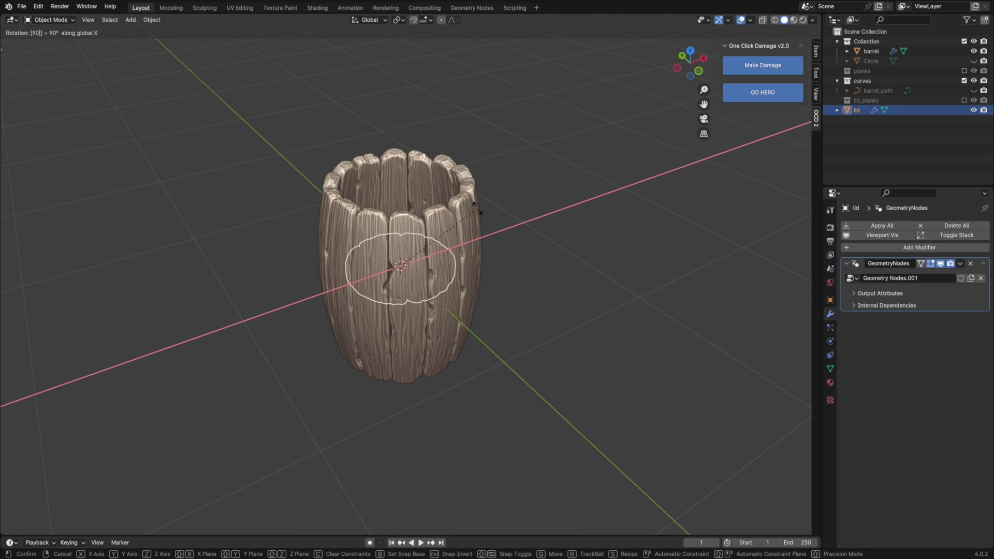
{"action": "key", "text": "Return"}
Step: Raise the lid about 0.56 m along Z to the barrel's upper opening
{"action": "key", "text": "g"}
{"action": "key", "text": "z"}
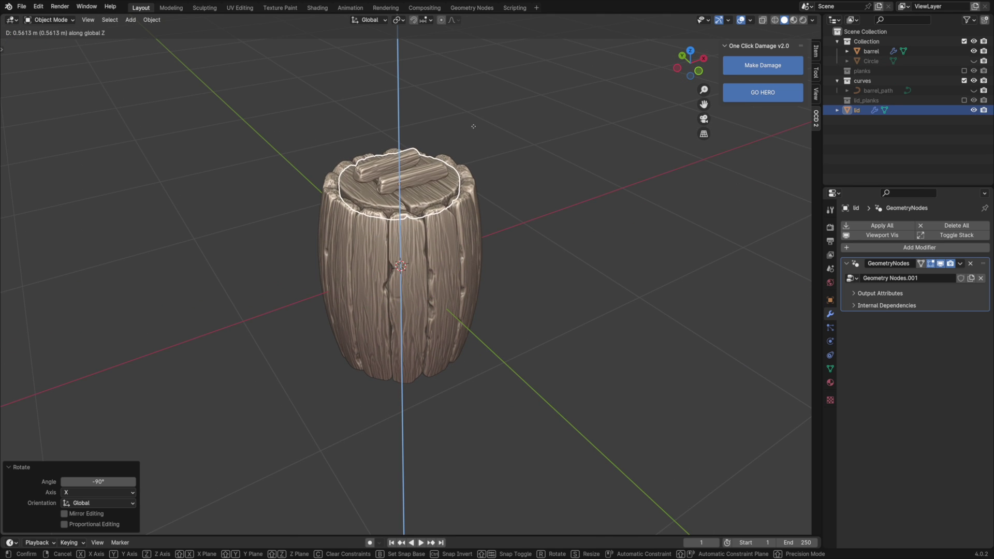
{"action": "left_click", "coordinate": [473, 126]}
{"action": "left_click", "coordinate": [504, 188]}
{"action": "mouse_move", "coordinate": [504, 188]}
{"action": "middle_mouse_down"}
{"action": "mouse_move", "coordinate": [486, 233]}
{"action": "mouse_move", "coordinate": [497, 201]}
{"action": "middle_mouse_up"}
Step: Rotate the lid about Z so its crossbars face the front of the barrel, and deselect it
{"action": "left_click", "coordinate": [445, 186]}
{"action": "key", "text": "r"}
{"action": "key", "text": "z"}
{"action": "left_click", "coordinate": [515, 222]}
{"action": "left_click", "coordinate": [514, 223]}
{"action": "middle_click_drag", "start_coordinate": [476, 248], "coordinate": [461, 220]}
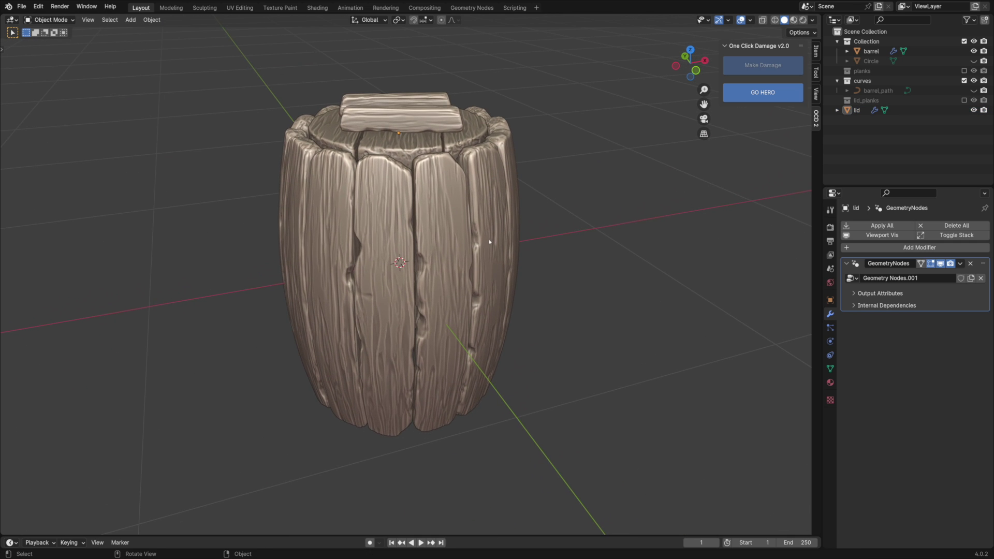